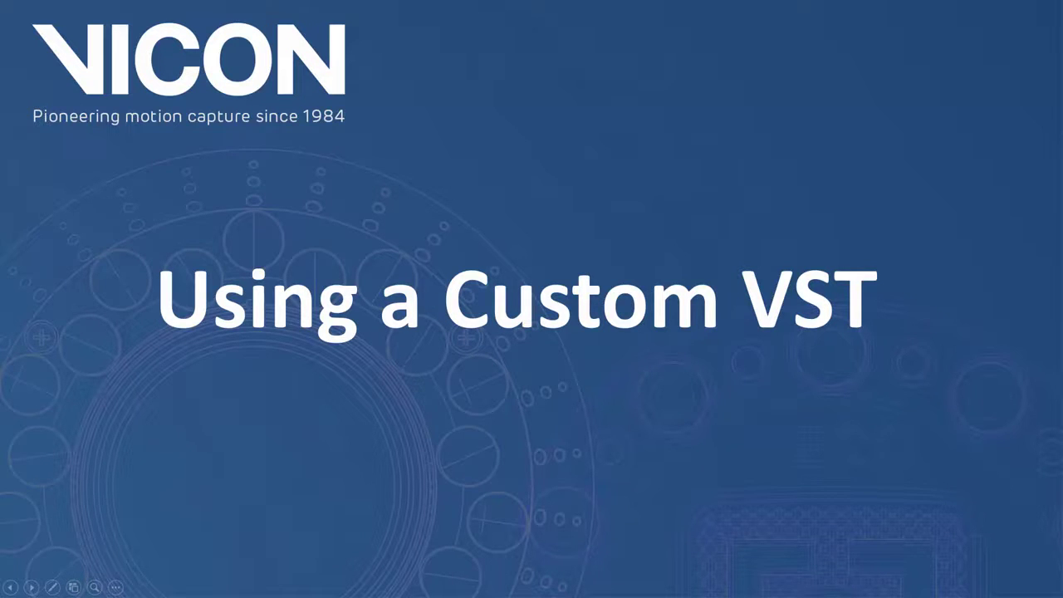
{"action": "key", "text": "Right"}
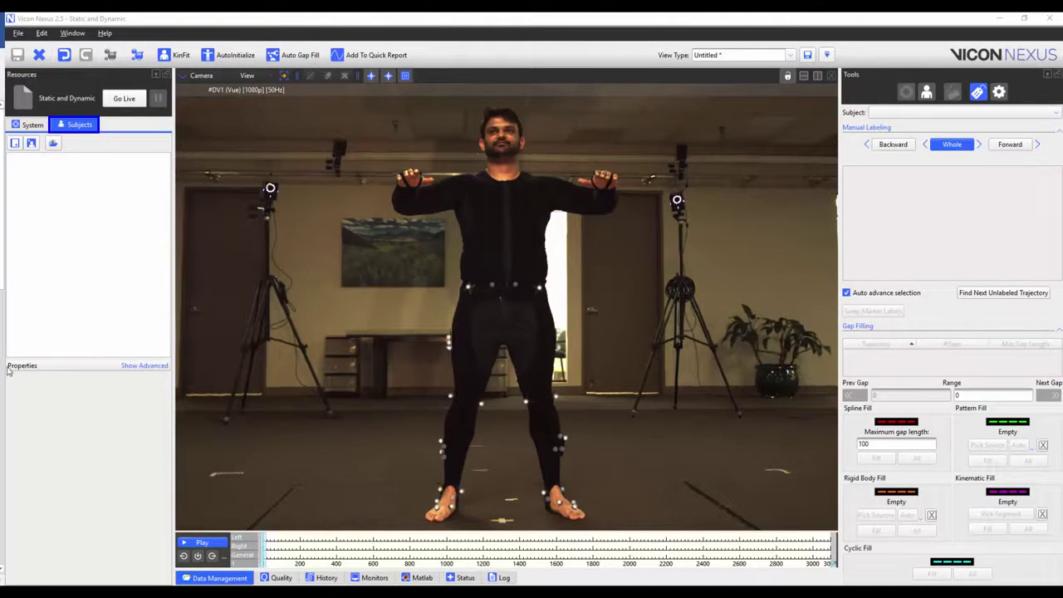
Step: Create a new subject from the LB Clusters labeling template and enter the subject's name
{"action": "left_click", "coordinate": [31, 144]}
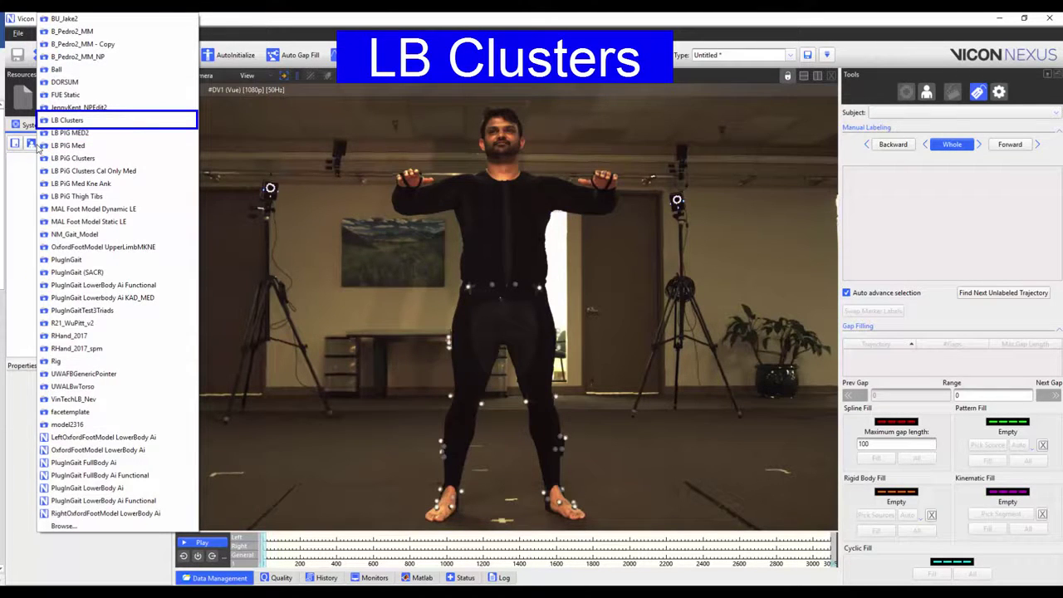
{"action": "left_click", "coordinate": [91, 122]}
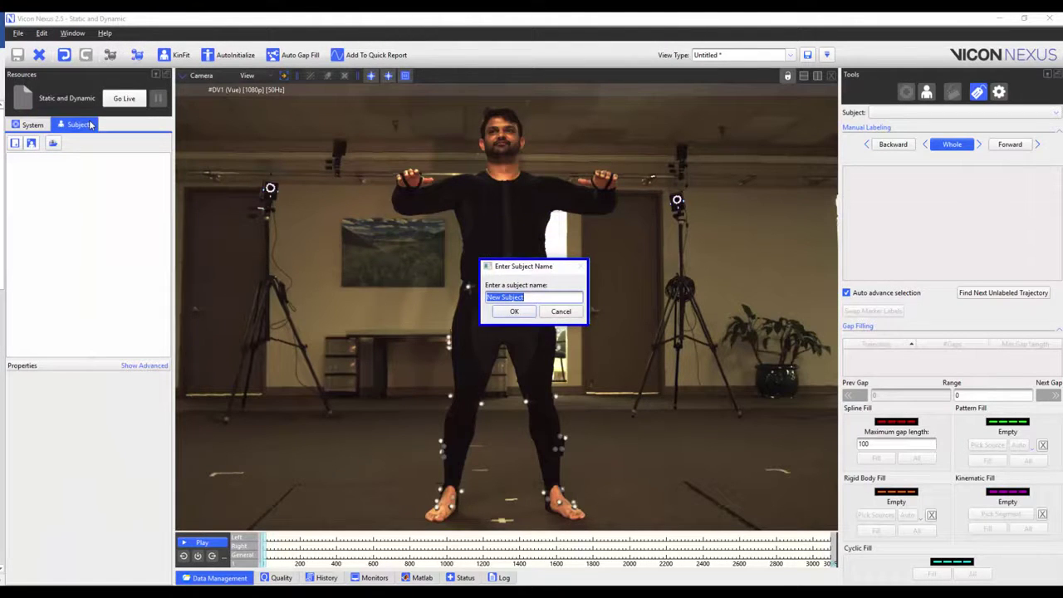
{"action": "type", "text": "Nev"}
{"action": "key", "text": "Return"}
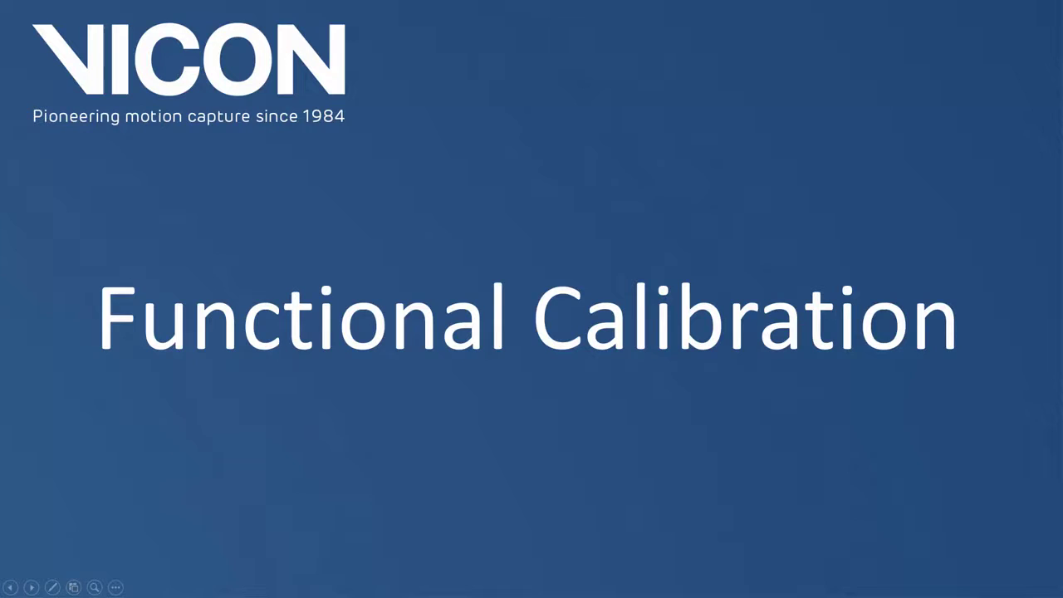
{"action": "key", "text": "Right"}
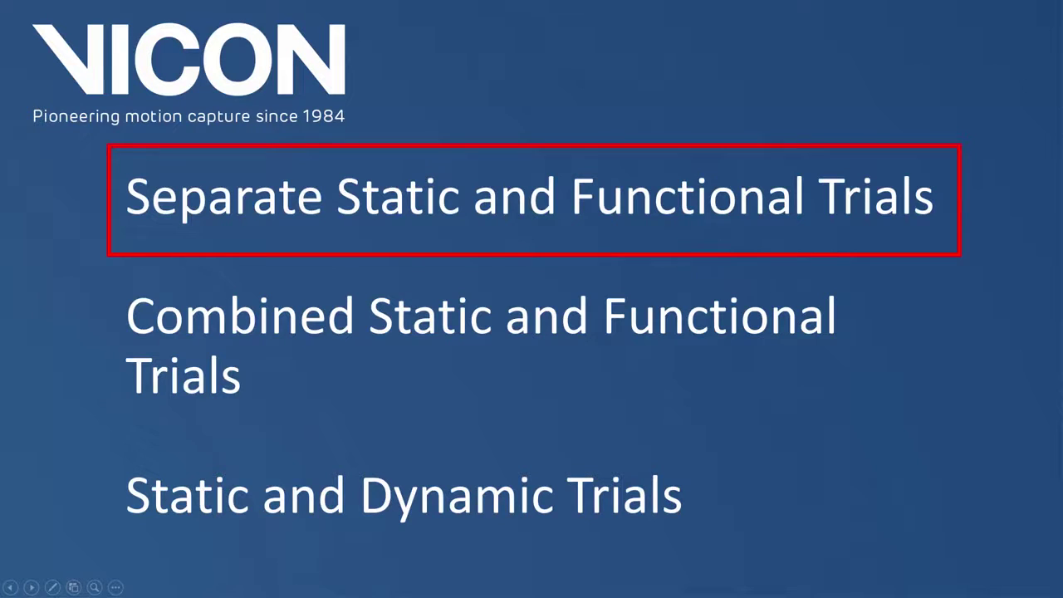
{"action": "key", "text": "Right"}
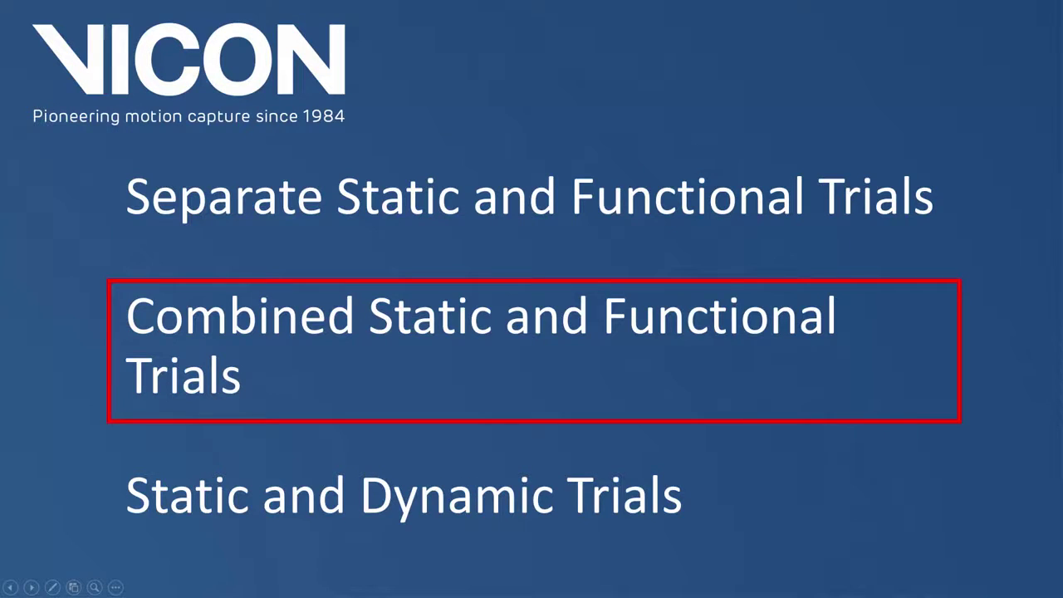
{"action": "key", "text": "Right"}
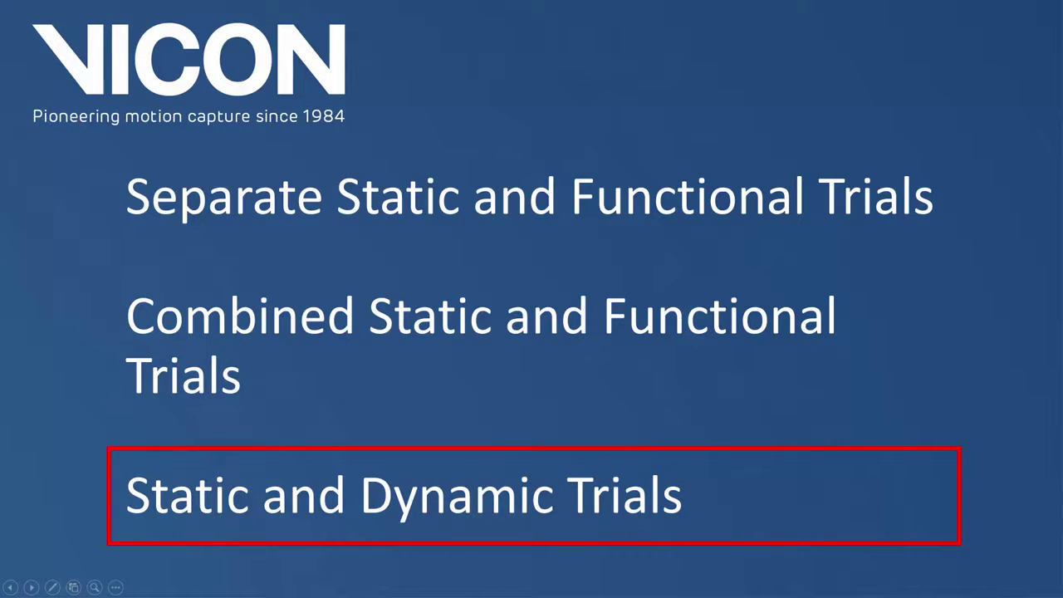
{"action": "key", "text": "Right"}
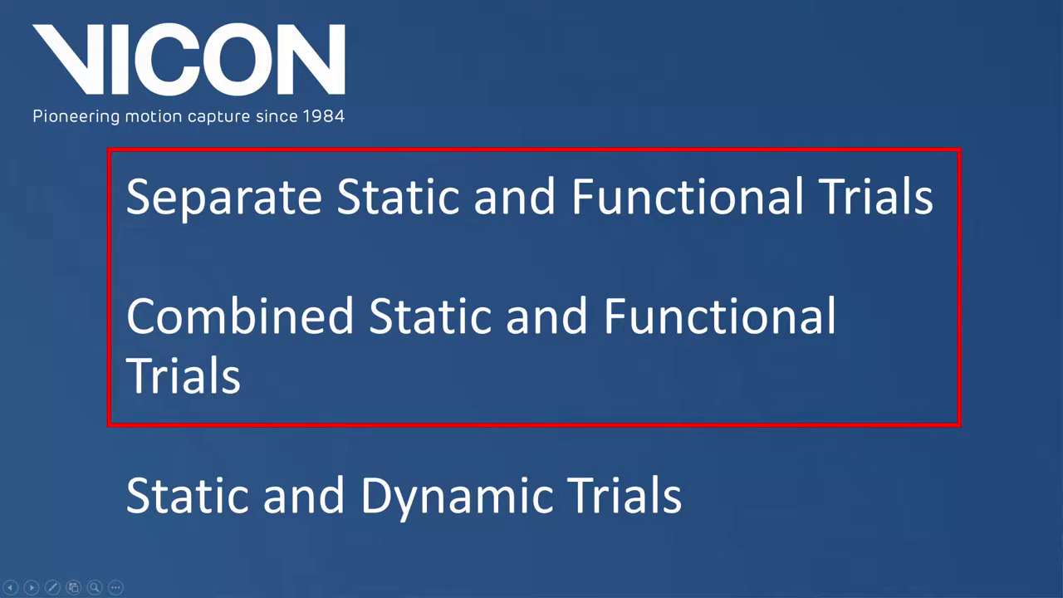
{"action": "key", "text": "Right"}
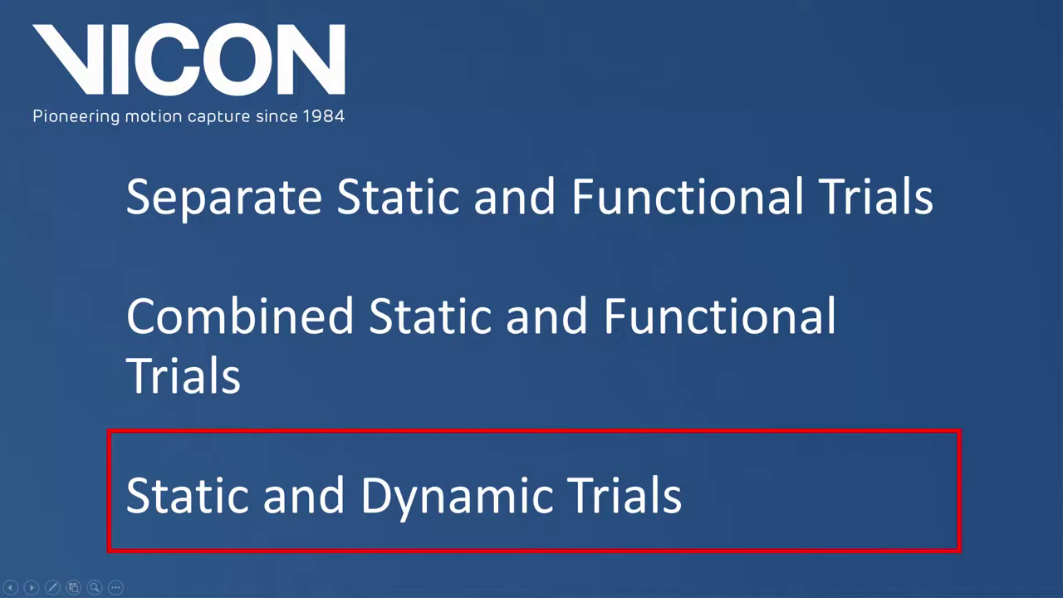
{"action": "key", "text": "Right"}
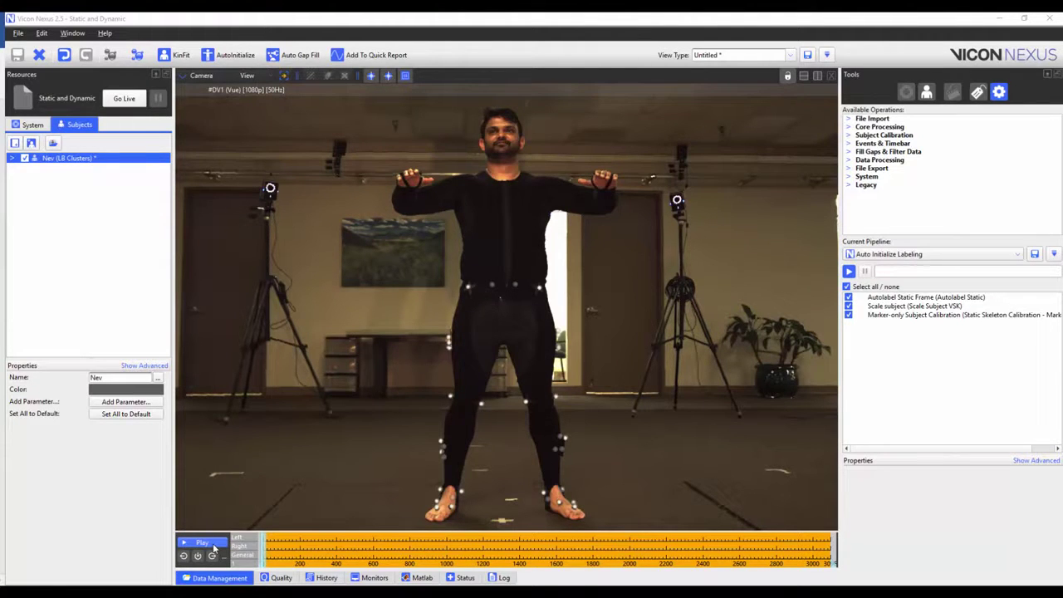
Step: Play back the Static and Dynamic trial's camera video and return to its first frame
{"action": "left_click", "coordinate": [209, 543]}
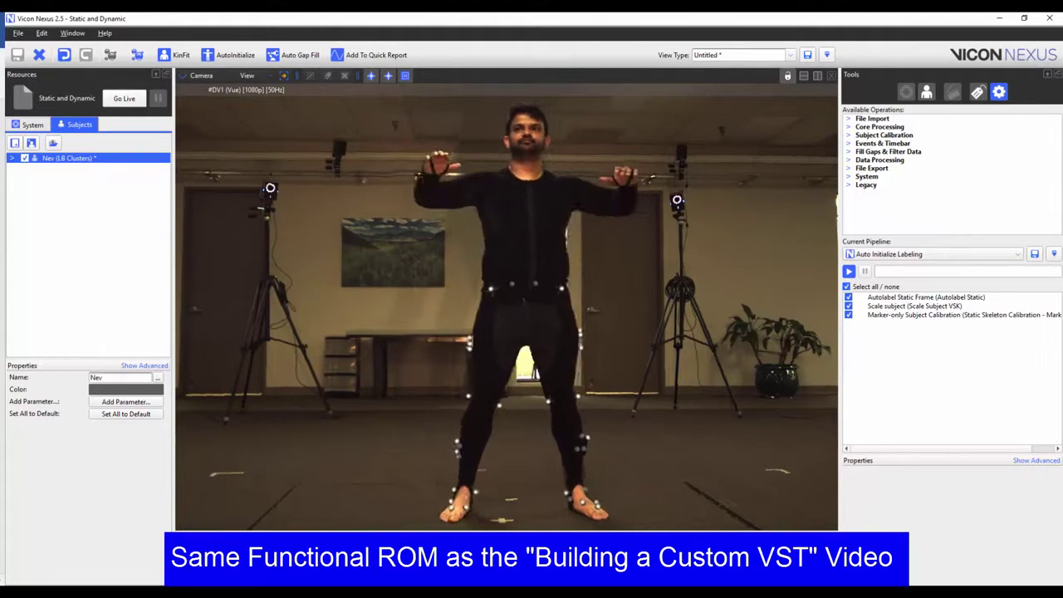
{"action": "left_click", "coordinate": [202, 542]}
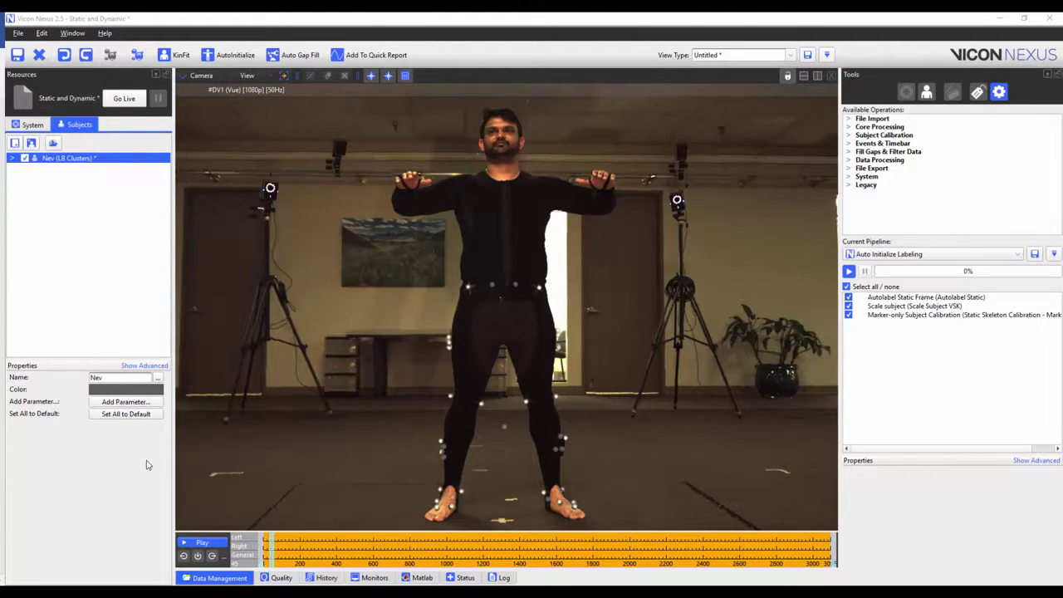
{"action": "left_click", "coordinate": [274, 553]}
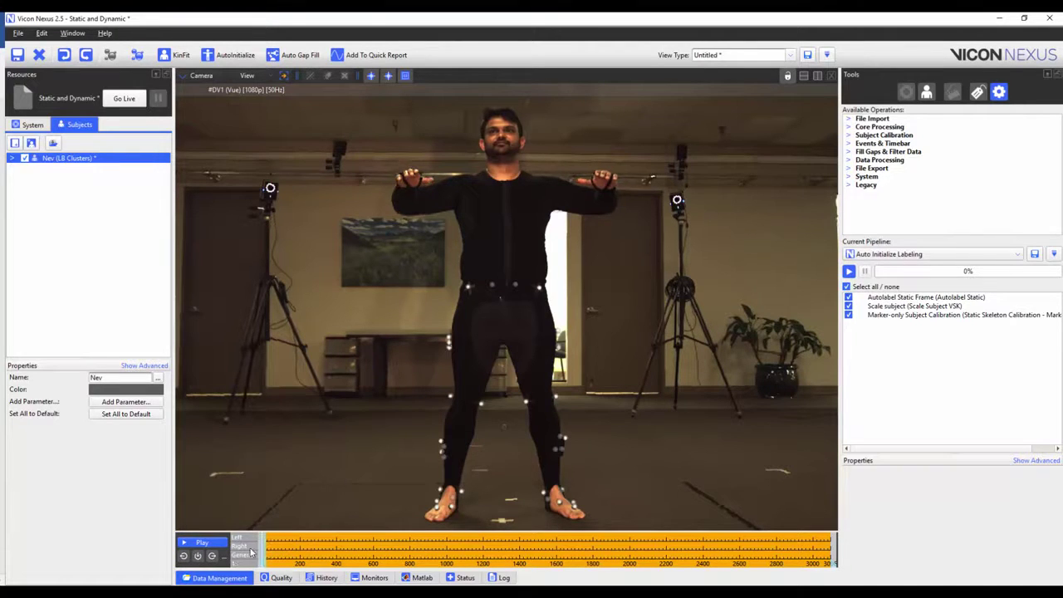
Step: Change the view to 3D Perspective, run Autolabel Static Frame and check the marker labels
{"action": "left_click", "coordinate": [217, 76]}
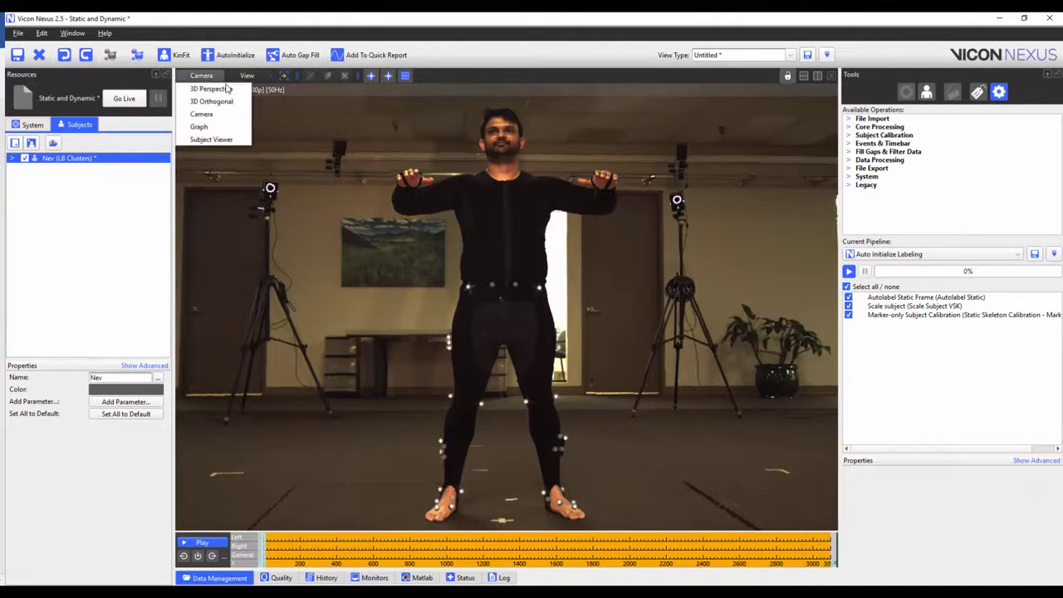
{"action": "left_click", "coordinate": [209, 89]}
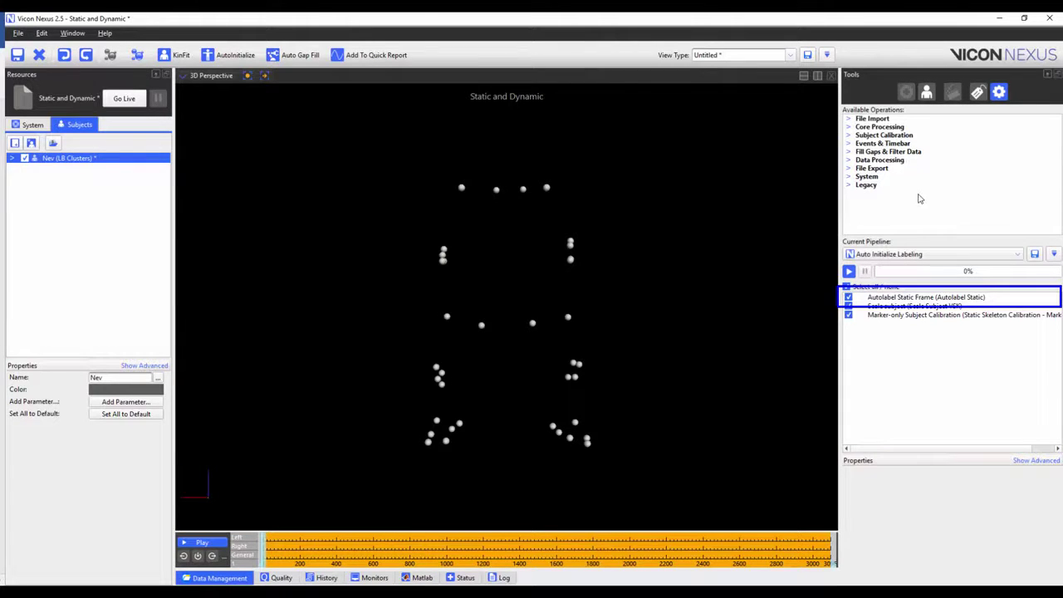
{"action": "double_click", "coordinate": [966, 296]}
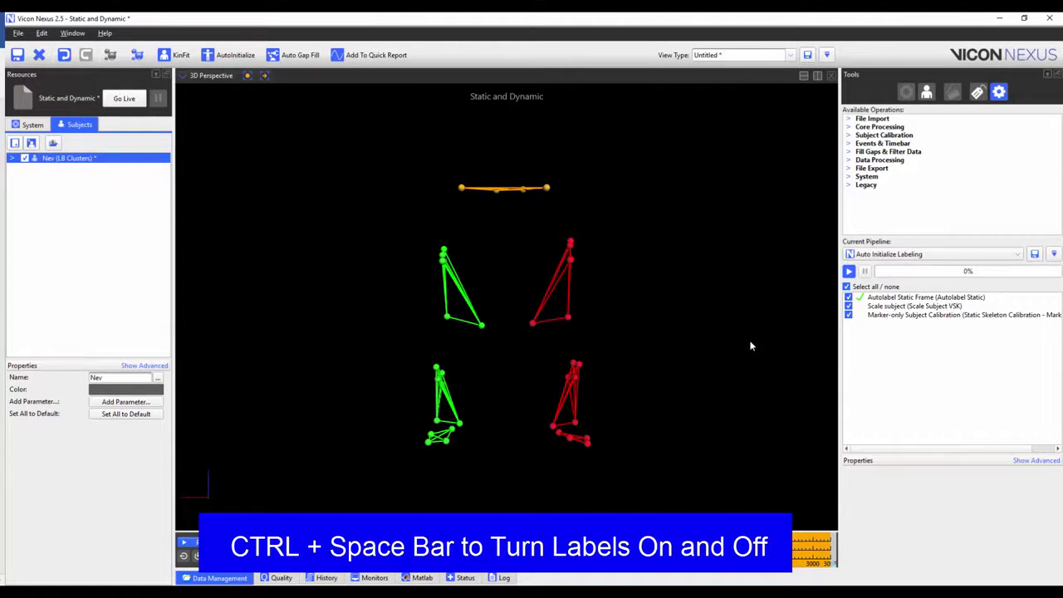
{"action": "key", "text": "ctrl+space"}
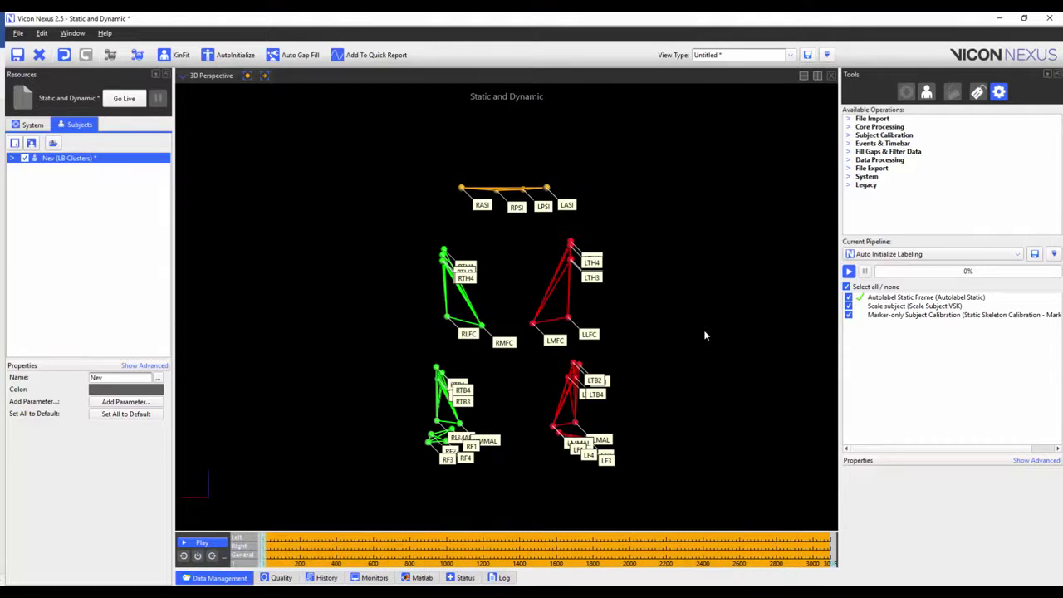
{"action": "key", "text": "ctrl+space"}
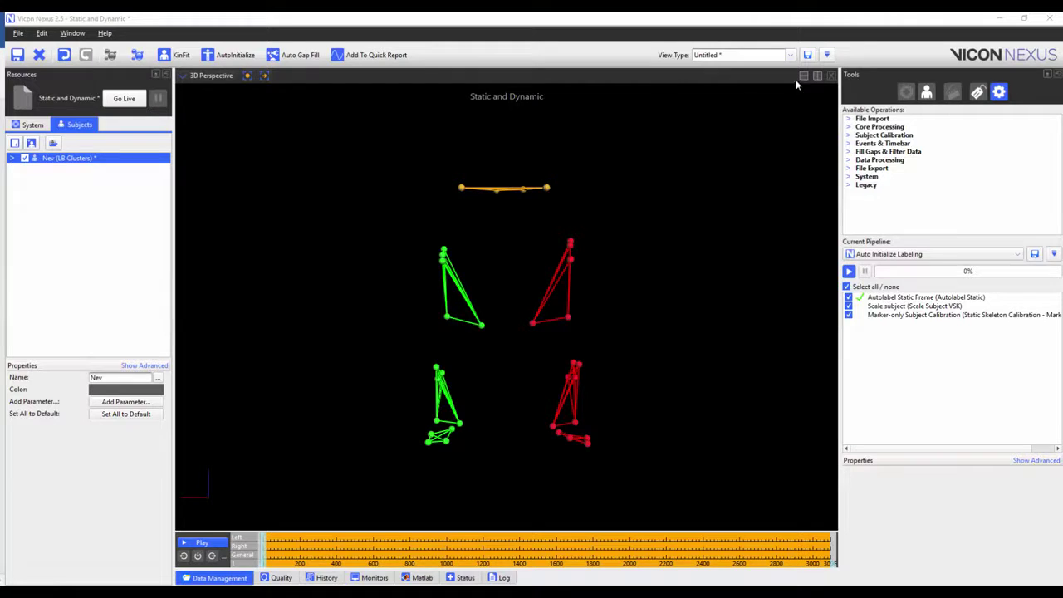
Step: Split the view into two side-by-side panes and show the Subject Viewer in the second pane
{"action": "left_click", "coordinate": [818, 76]}
{"action": "left_click", "coordinate": [544, 75]}
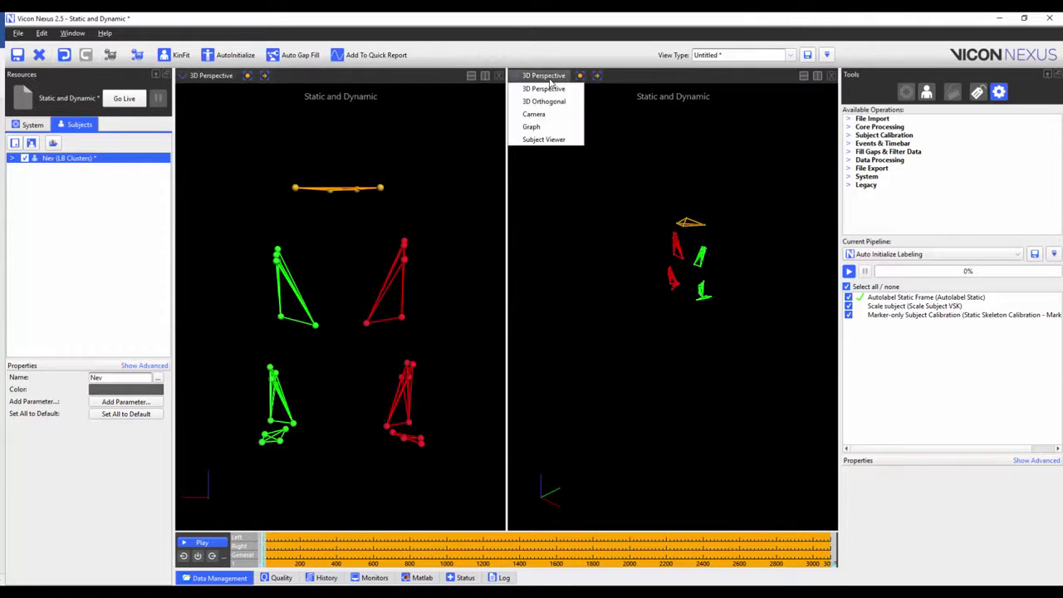
{"action": "left_click", "coordinate": [562, 140]}
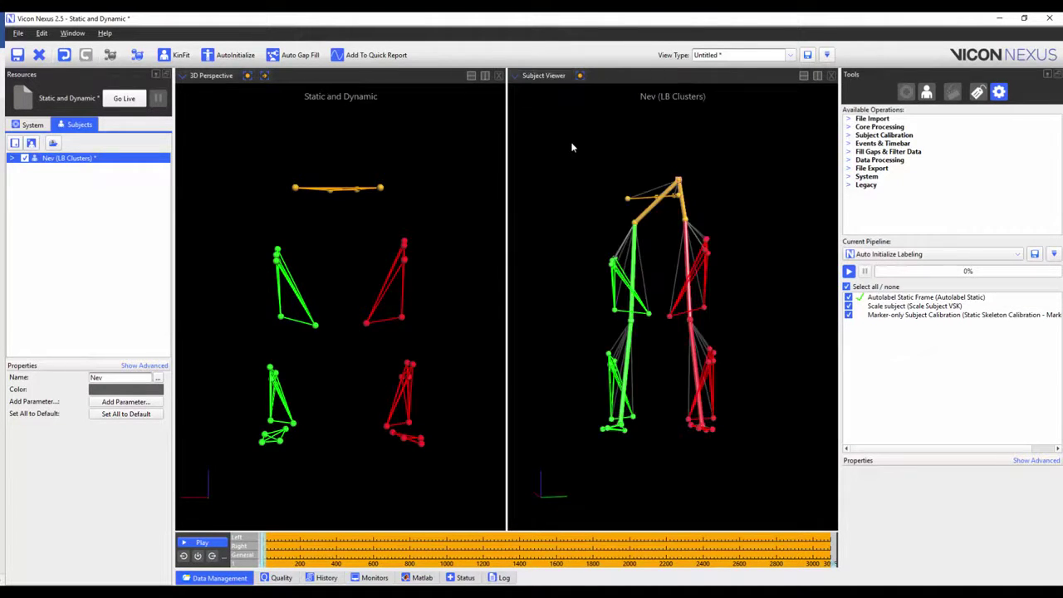
Step: Run the Scale Subject and Marker-only Subject Calibration operations on the labeled subject
{"action": "right_click", "coordinate": [901, 307]}
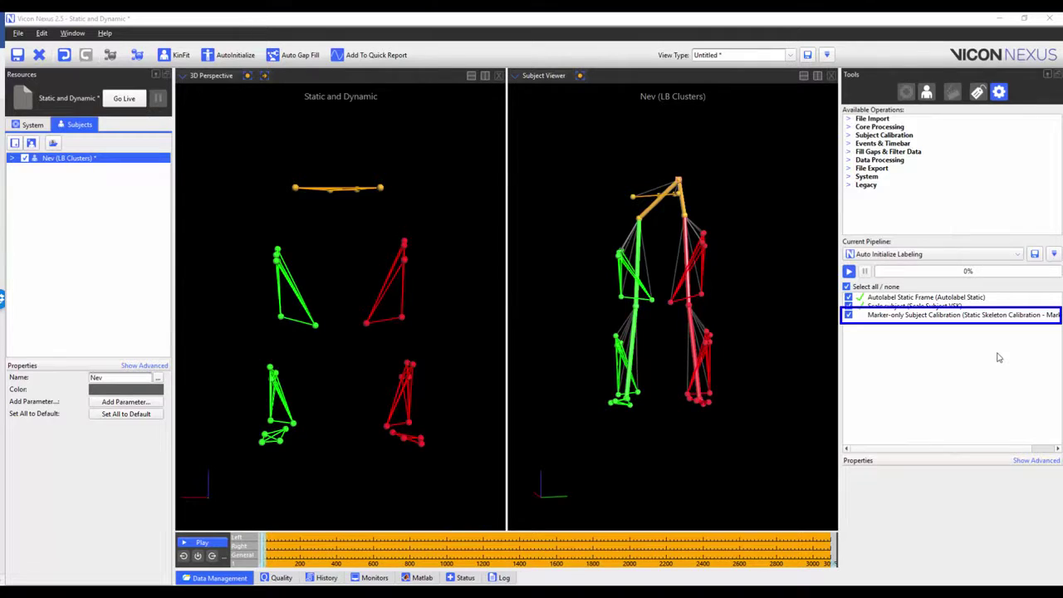
{"action": "left_click", "coordinate": [998, 357]}
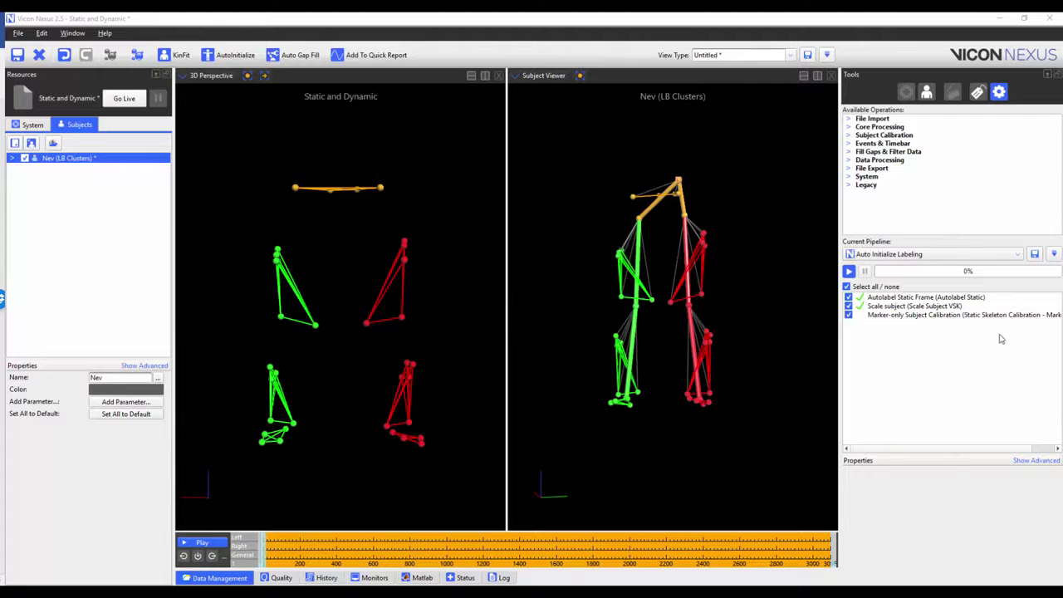
{"action": "right_click", "coordinate": [1012, 316]}
{"action": "left_click", "coordinate": [1014, 321]}
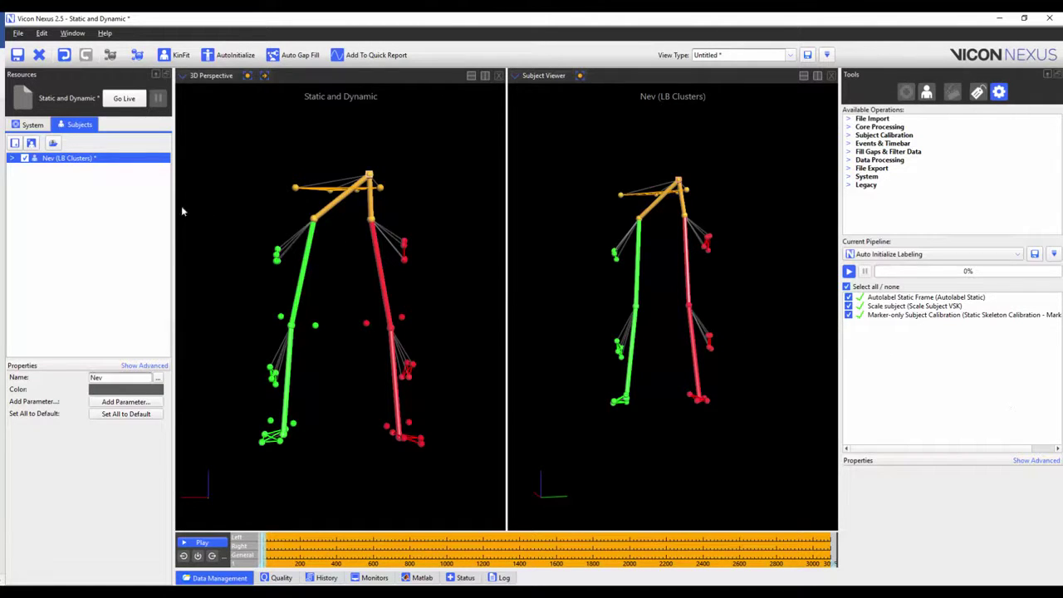
Step: Review the LB Clusters subject's marker list and save the calibrated subject
{"action": "left_click", "coordinate": [11, 161]}
{"action": "left_click", "coordinate": [22, 167]}
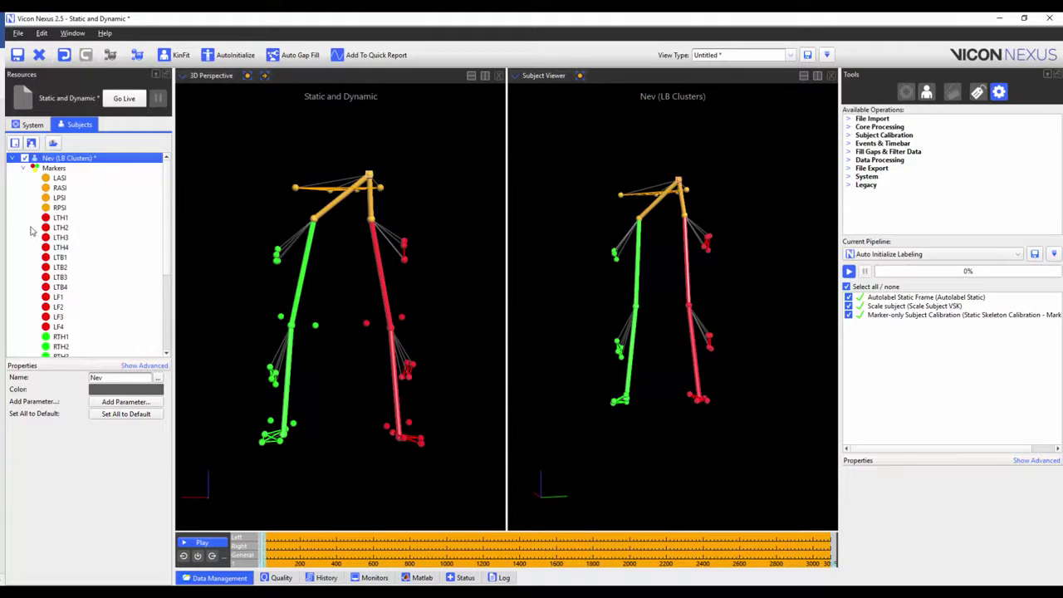
{"action": "scroll", "coordinate": [33, 232], "scroll_direction": "down", "scroll_amount": 5}
{"action": "scroll", "coordinate": [34, 235], "scroll_direction": "down", "scroll_amount": 1}
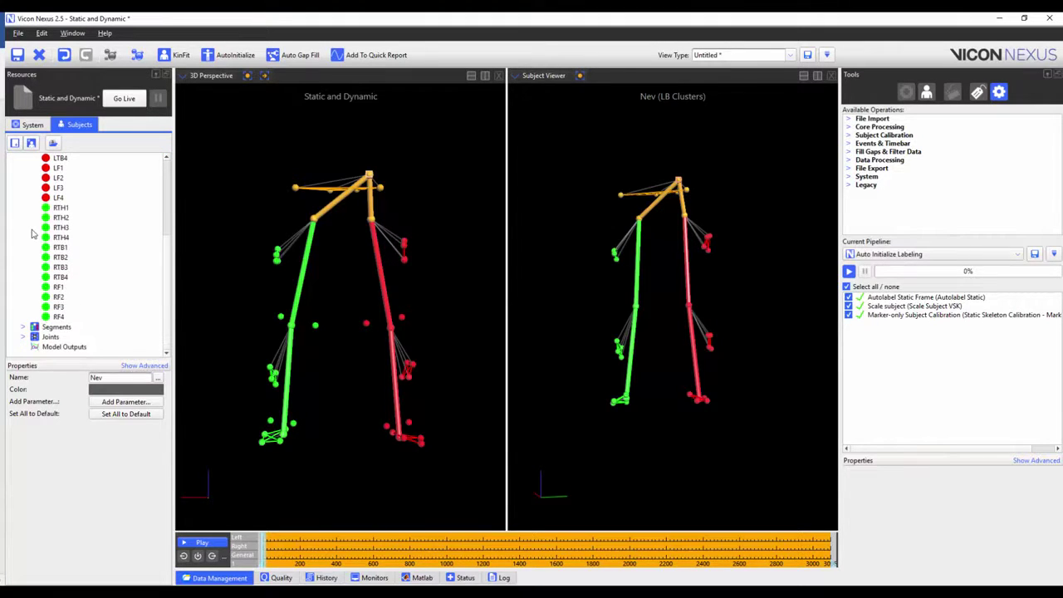
{"action": "scroll", "coordinate": [101, 226], "scroll_direction": "up", "scroll_amount": 5}
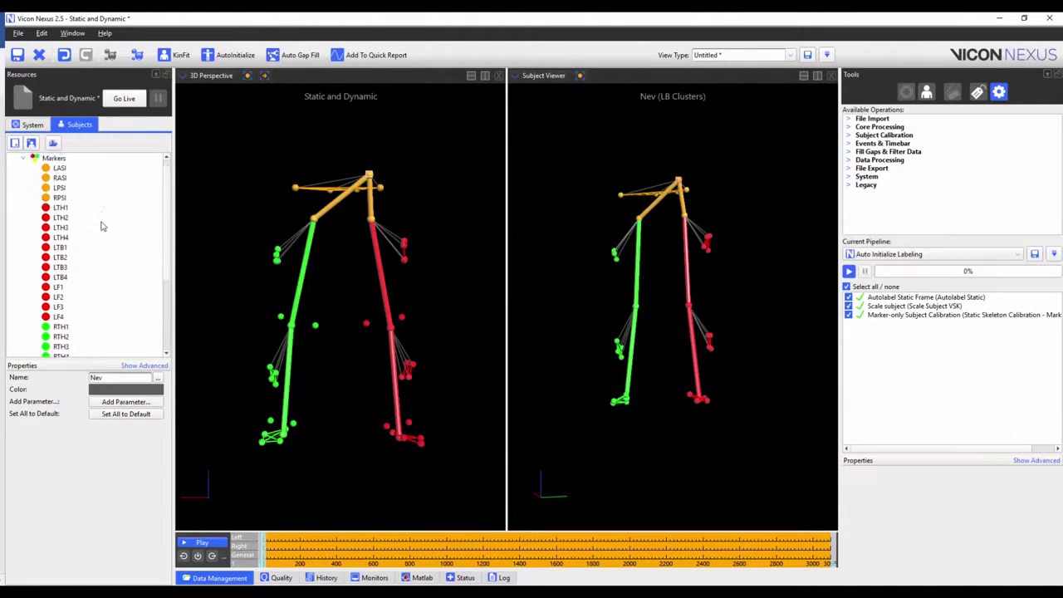
{"action": "right_click", "coordinate": [85, 159]}
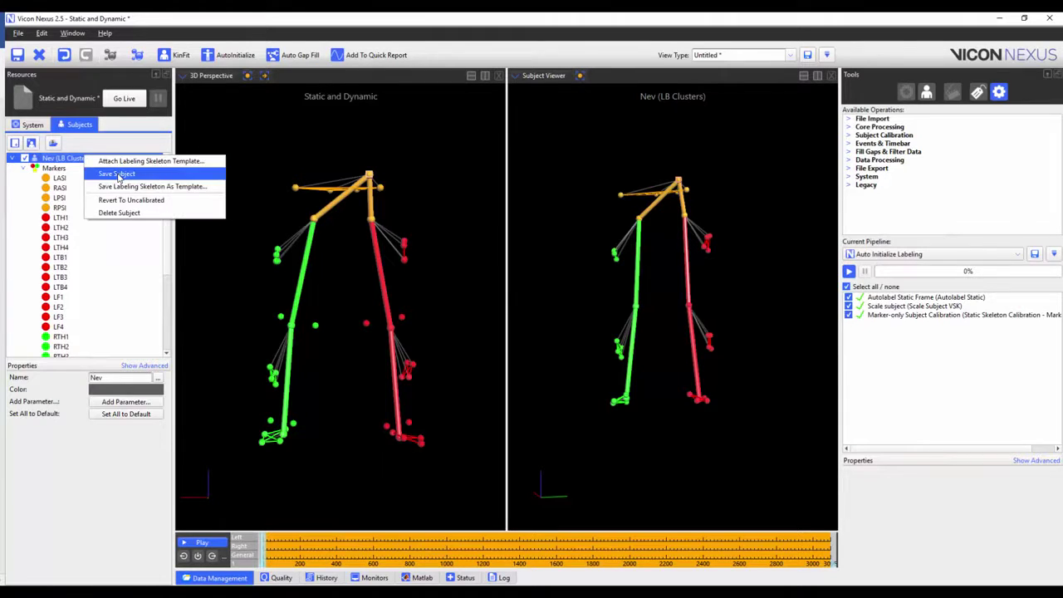
{"action": "left_click", "coordinate": [119, 178]}
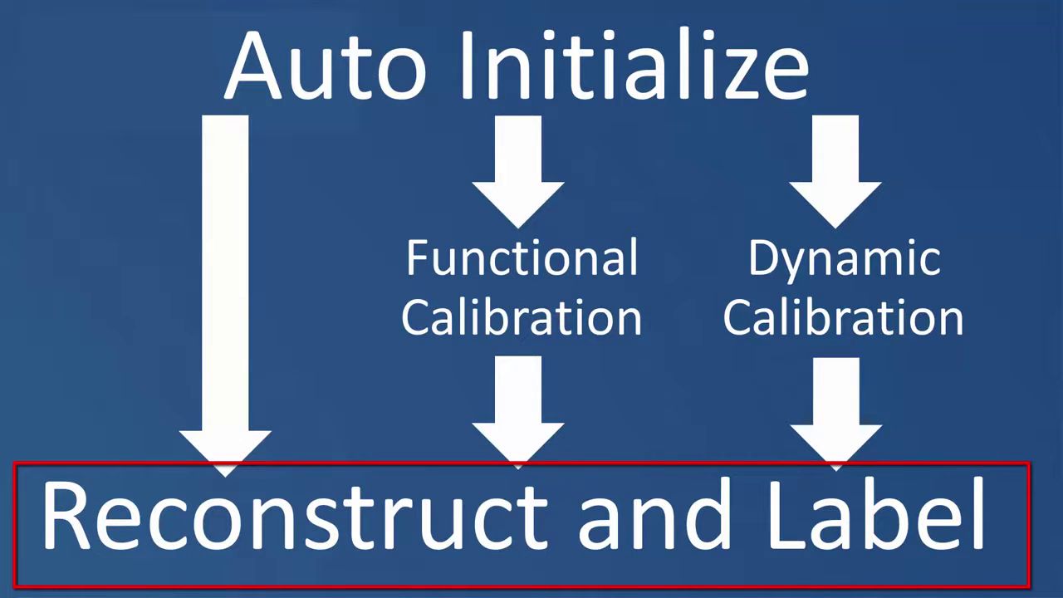
{"action": "key", "text": "Right"}
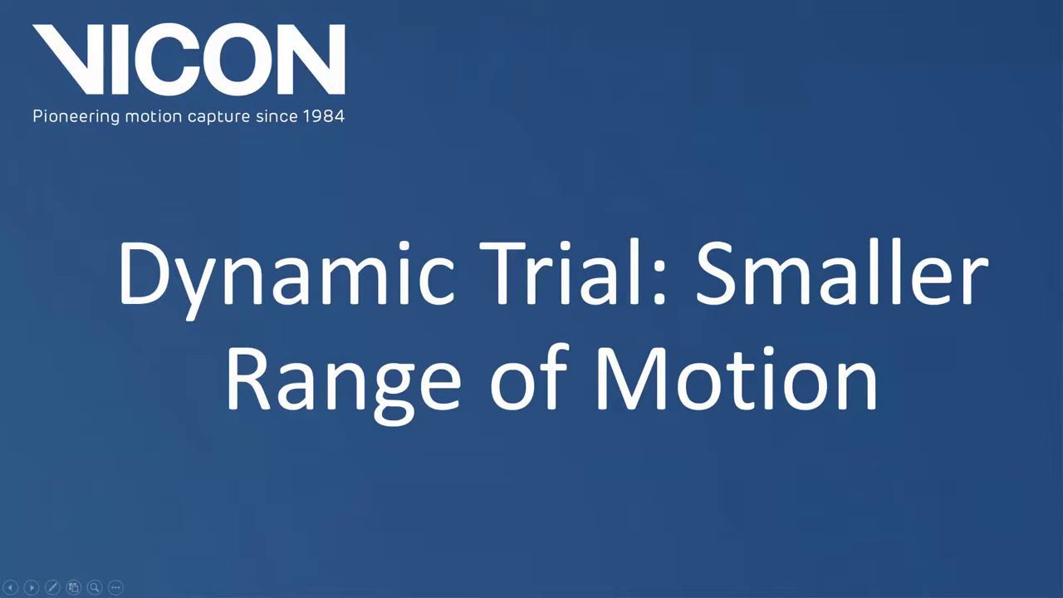
Step: Switch to Vicon Nexus and play back the Walking trial's camera video
{"action": "key", "text": "alt+Tab"}
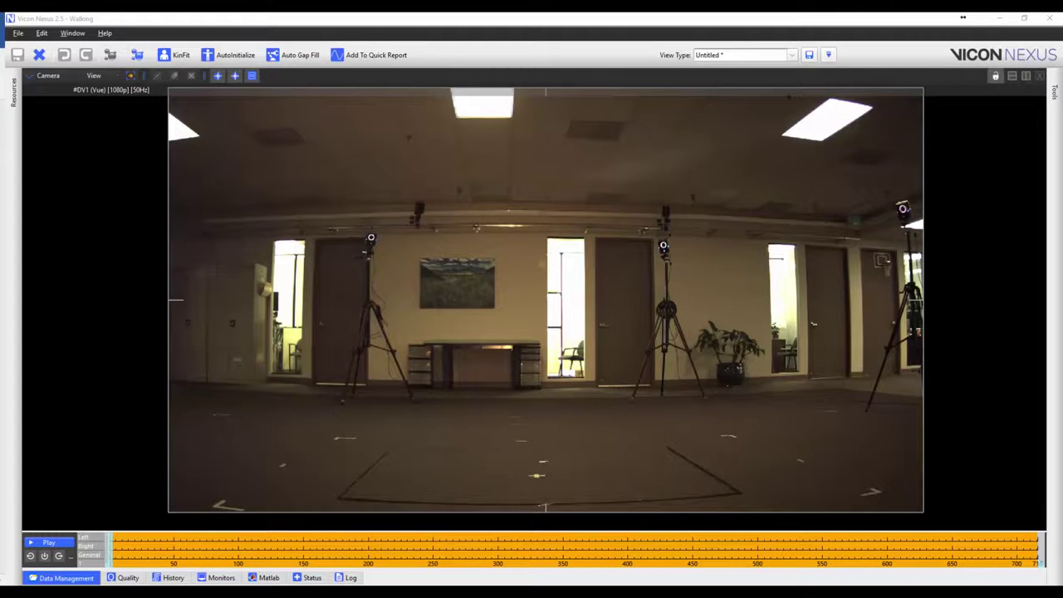
{"action": "left_click", "coordinate": [64, 544]}
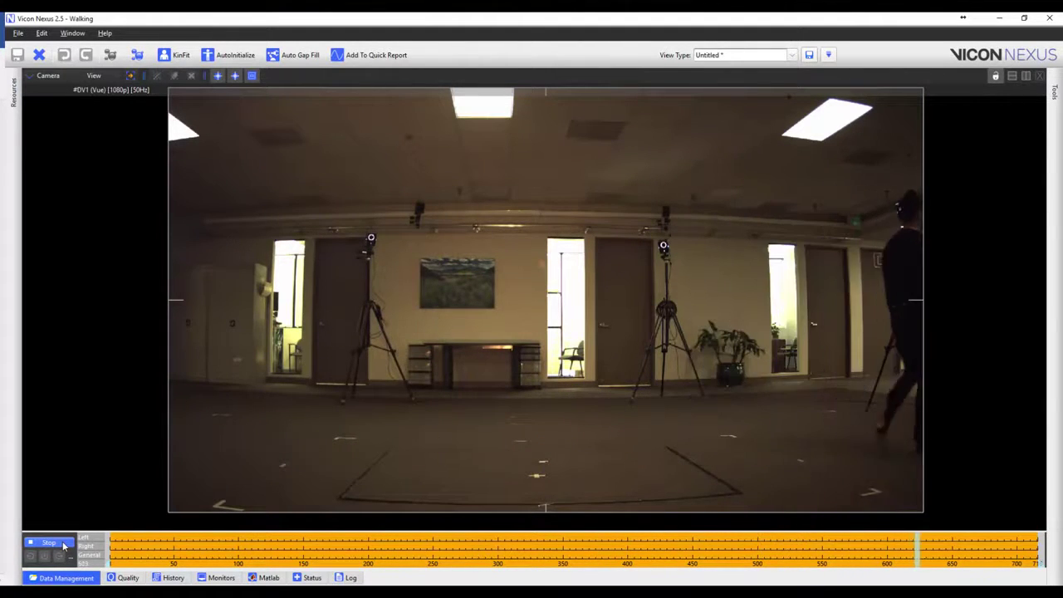
{"action": "left_click", "coordinate": [63, 544]}
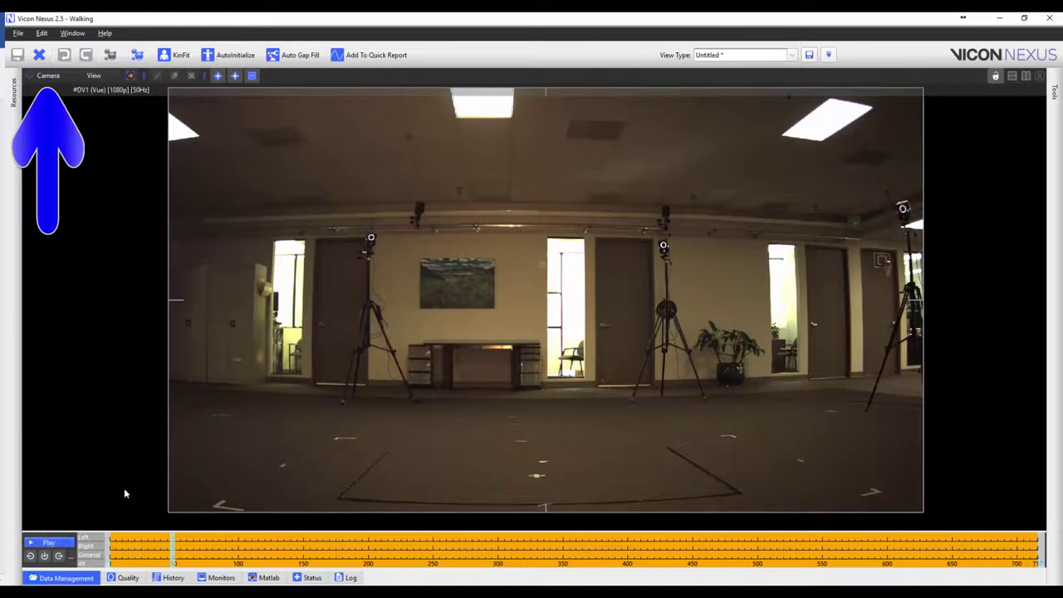
Step: Show the Walking trial in the 3D Perspective view and run Reconstruct and Label on it
{"action": "left_click", "coordinate": [50, 77]}
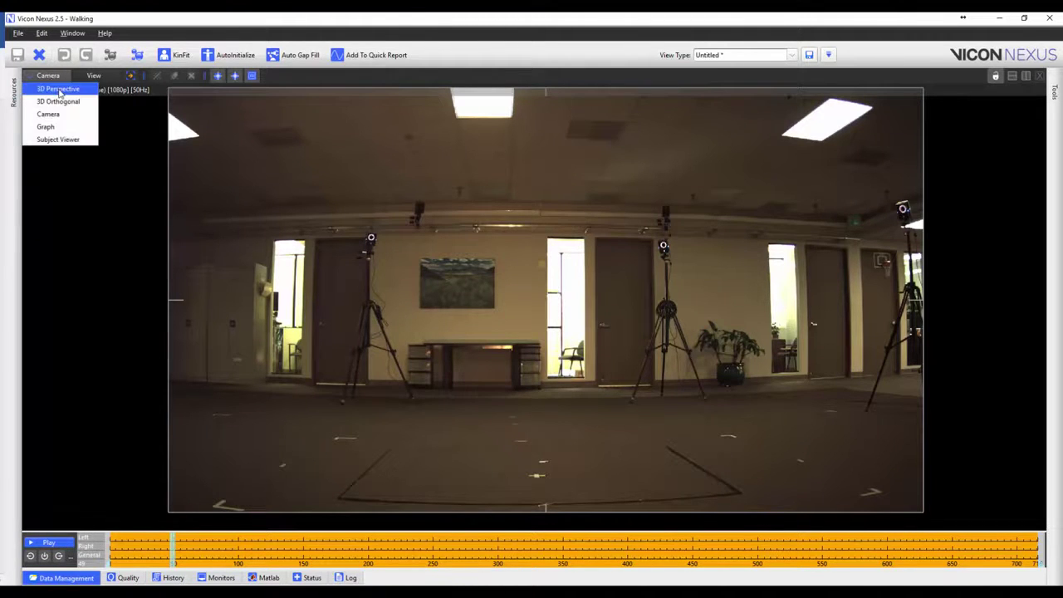
{"action": "left_click", "coordinate": [59, 89]}
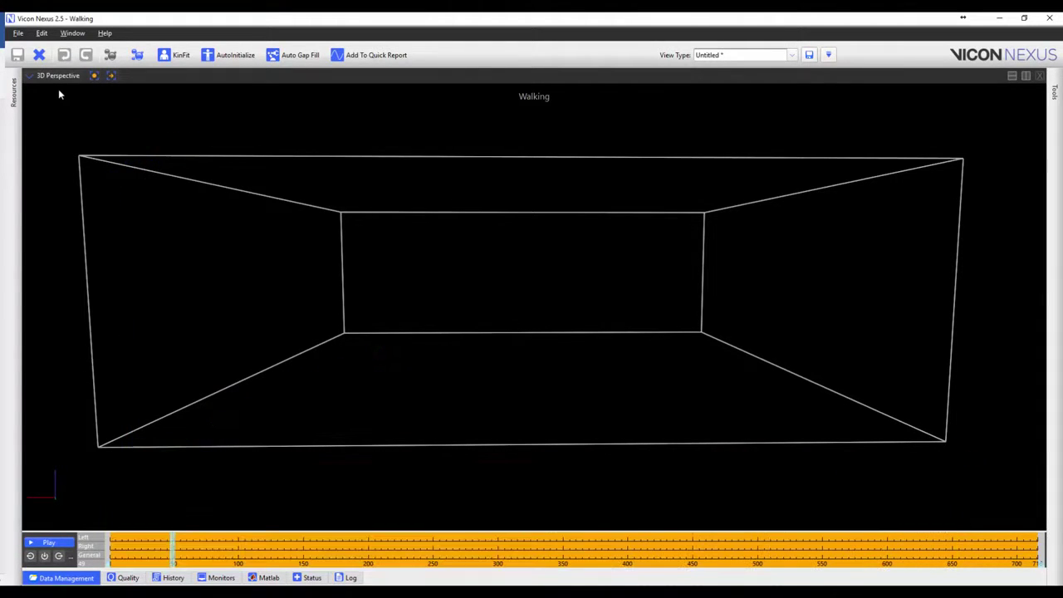
{"action": "left_click", "coordinate": [136, 54]}
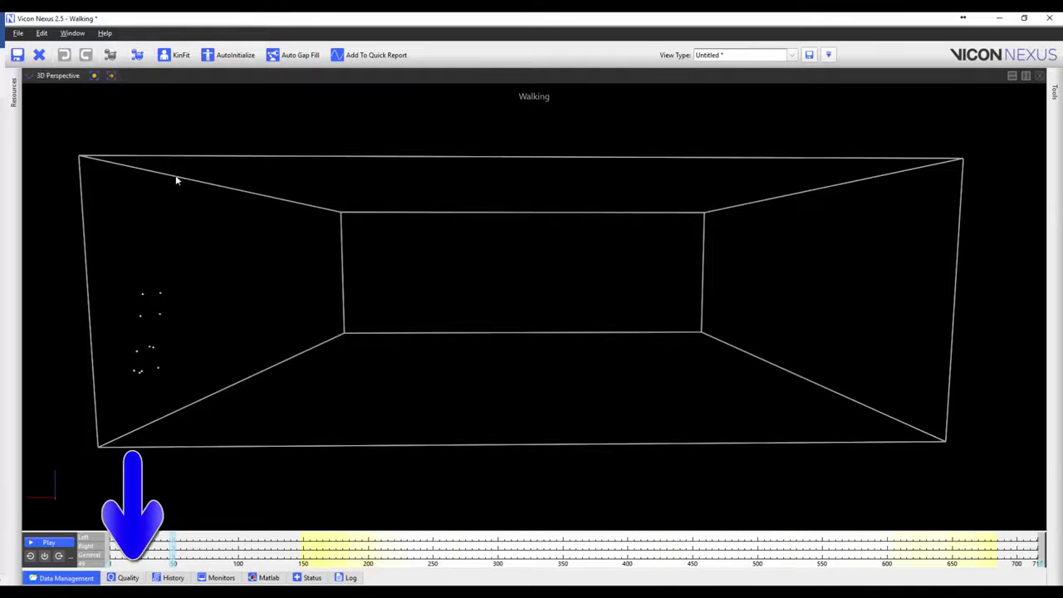
Step: Show the Walking trial's marker labeling quality and play back the labeled markers in the 3D view
{"action": "left_click", "coordinate": [128, 578]}
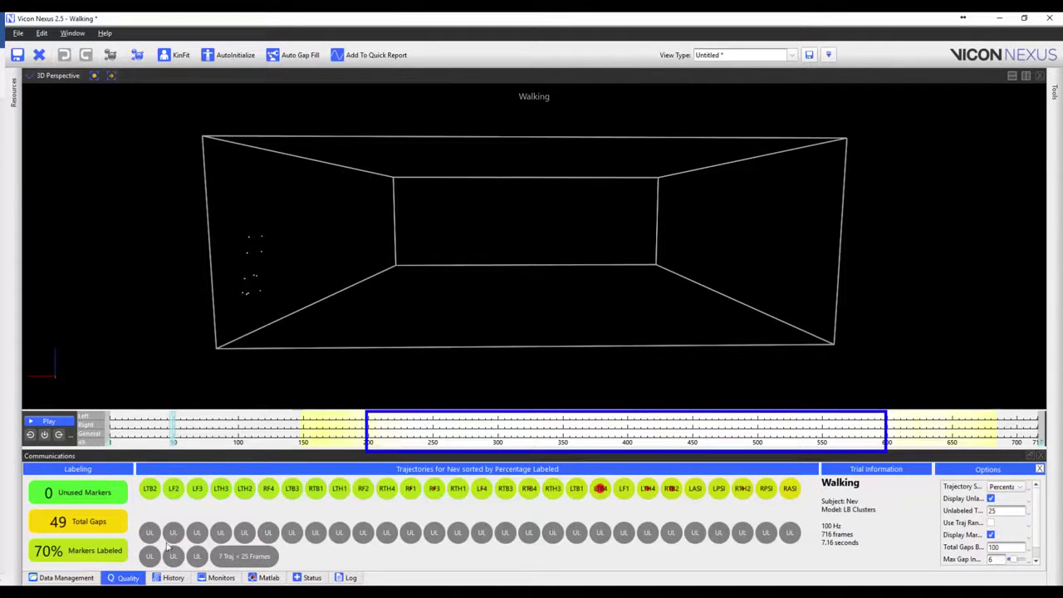
{"action": "left_click", "coordinate": [51, 422]}
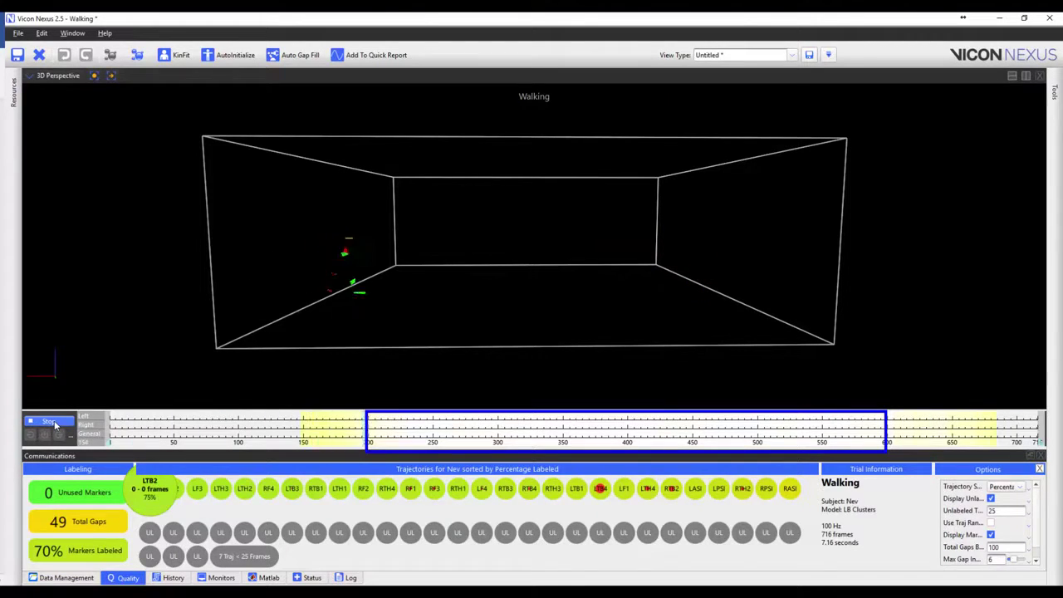
{"action": "left_click", "coordinate": [50, 422]}
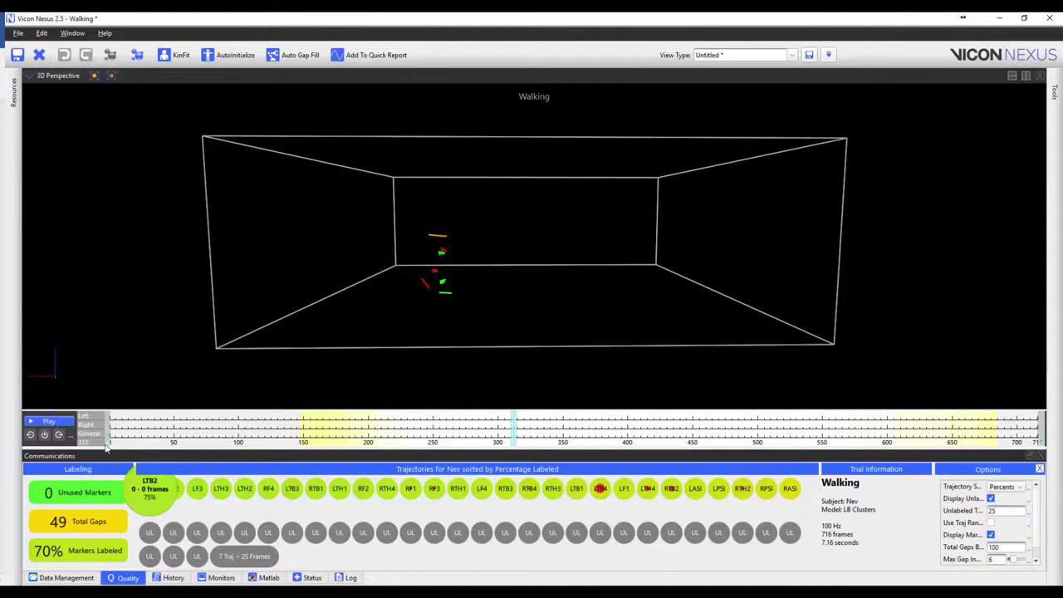
Step: Limit the Walking trial's range of interest to about frames 200 to 600 and play back that range
{"action": "left_click_drag", "start_coordinate": [106, 446], "coordinate": [368, 443]}
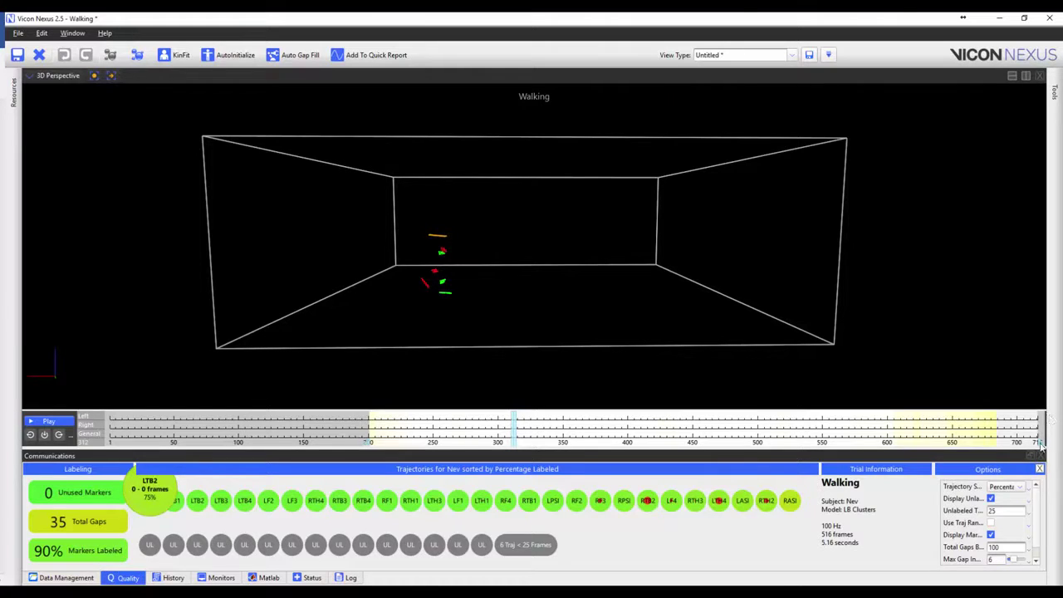
{"action": "left_click_drag", "start_coordinate": [1041, 444], "coordinate": [888, 446]}
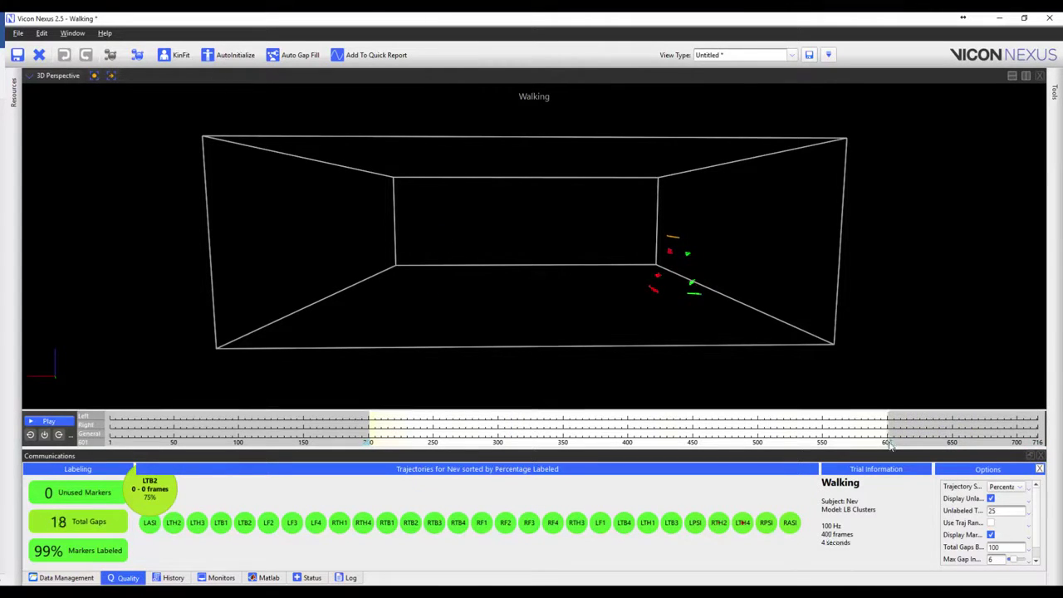
{"action": "left_click", "coordinate": [513, 430]}
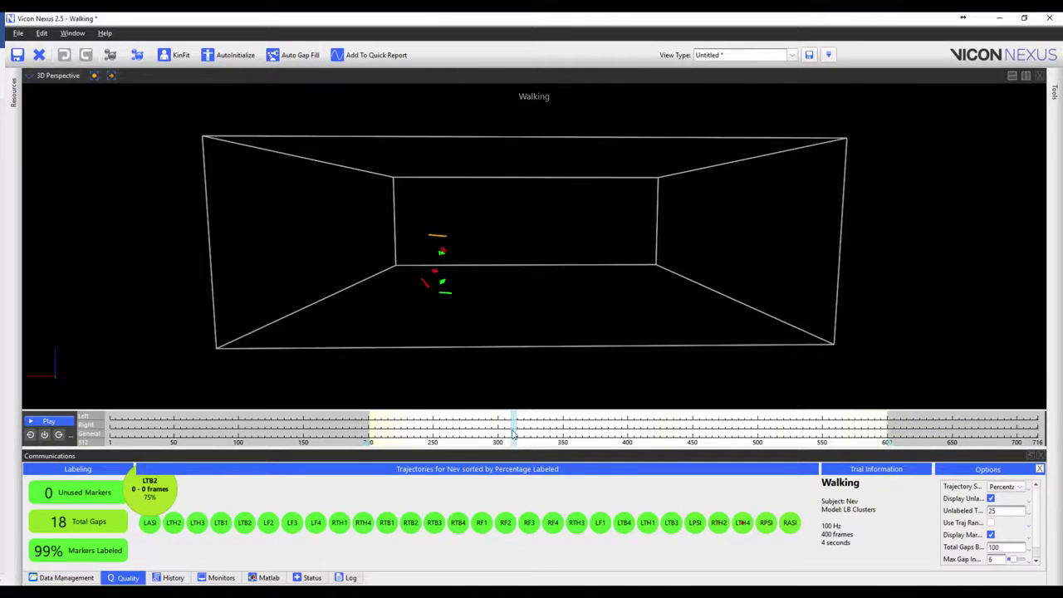
{"action": "left_click_drag", "start_coordinate": [513, 433], "coordinate": [350, 438]}
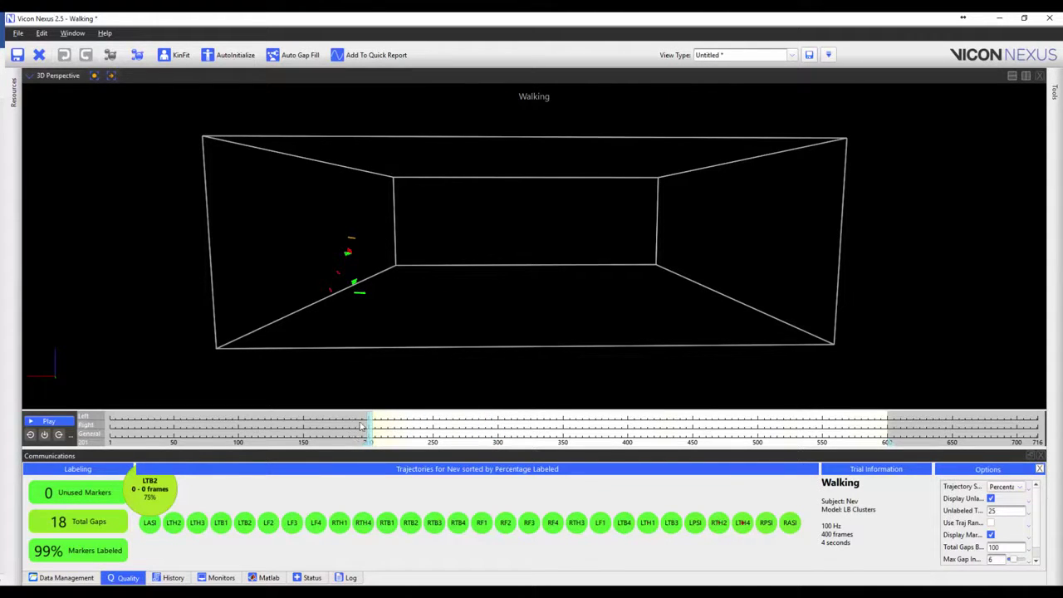
{"action": "left_click", "coordinate": [48, 421]}
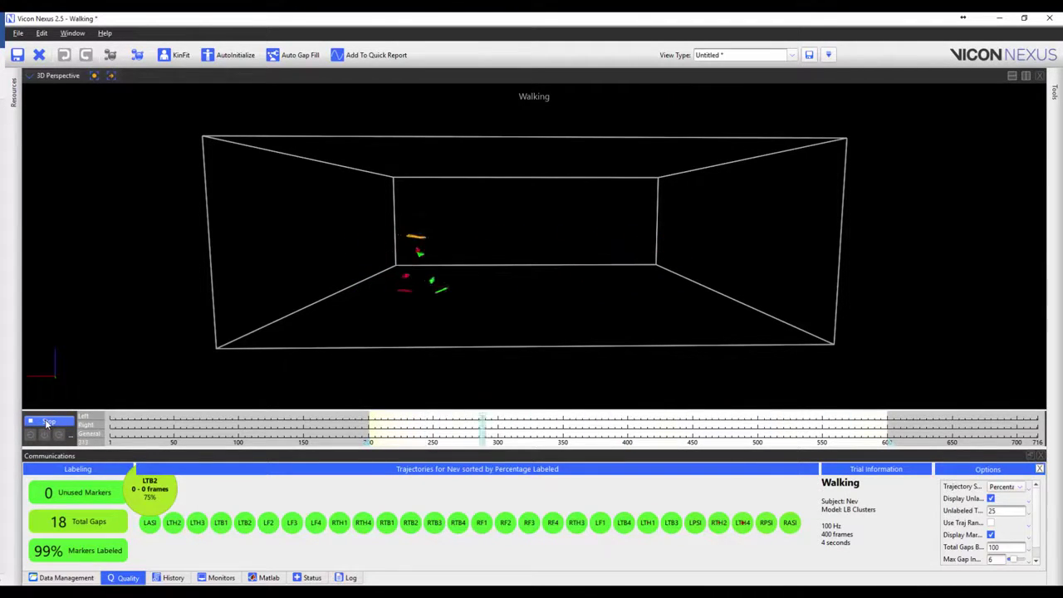
{"action": "left_click", "coordinate": [47, 422]}
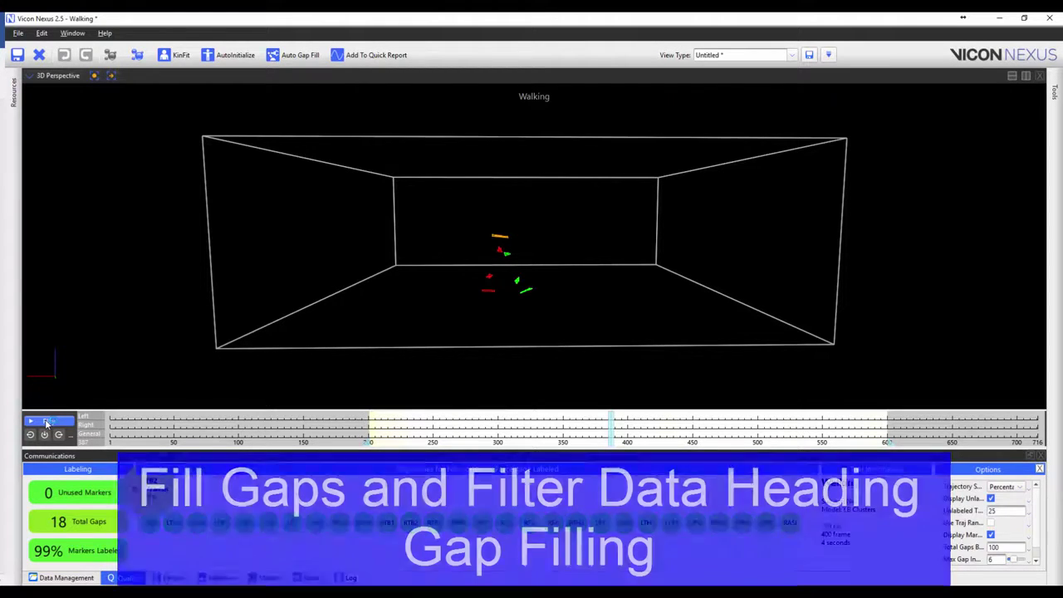
Step: Split the workspace side by side, show a Graph in the second view, and select the pelvis markers to check their trajectories
{"action": "left_click", "coordinate": [1026, 76]}
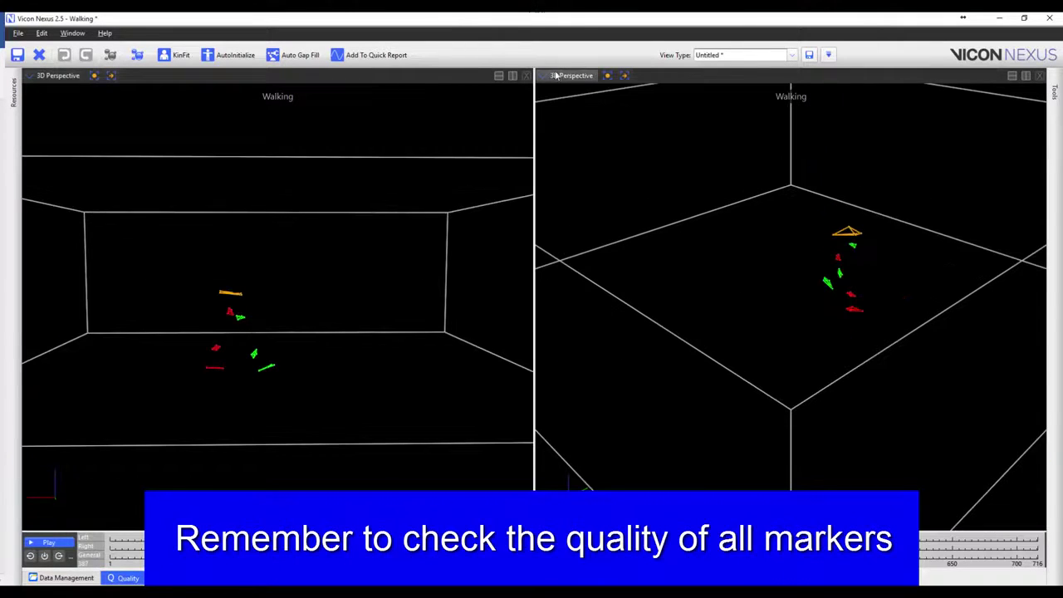
{"action": "left_click", "coordinate": [571, 76]}
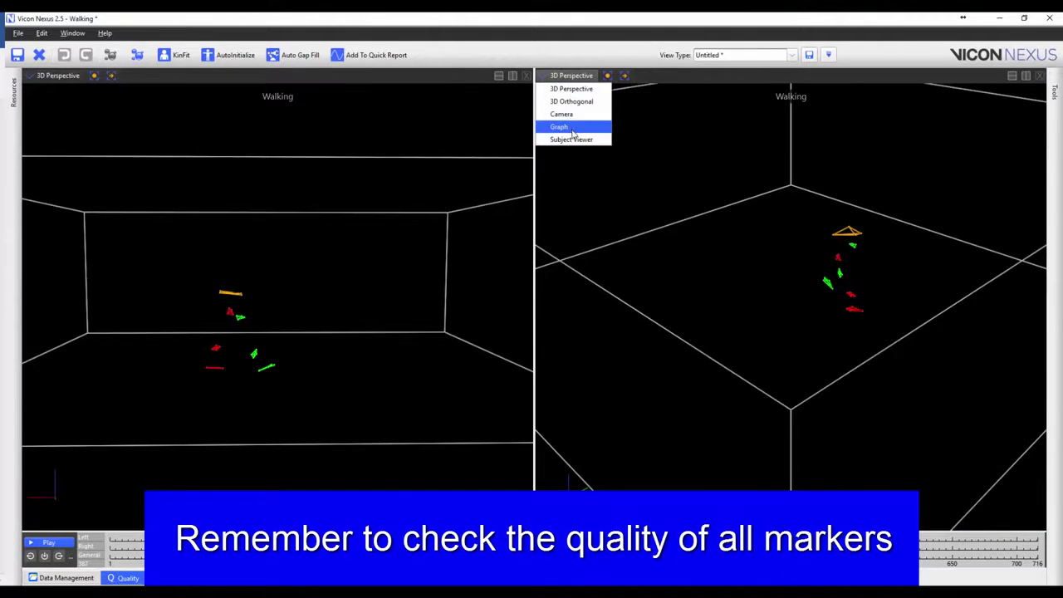
{"action": "left_click", "coordinate": [571, 129]}
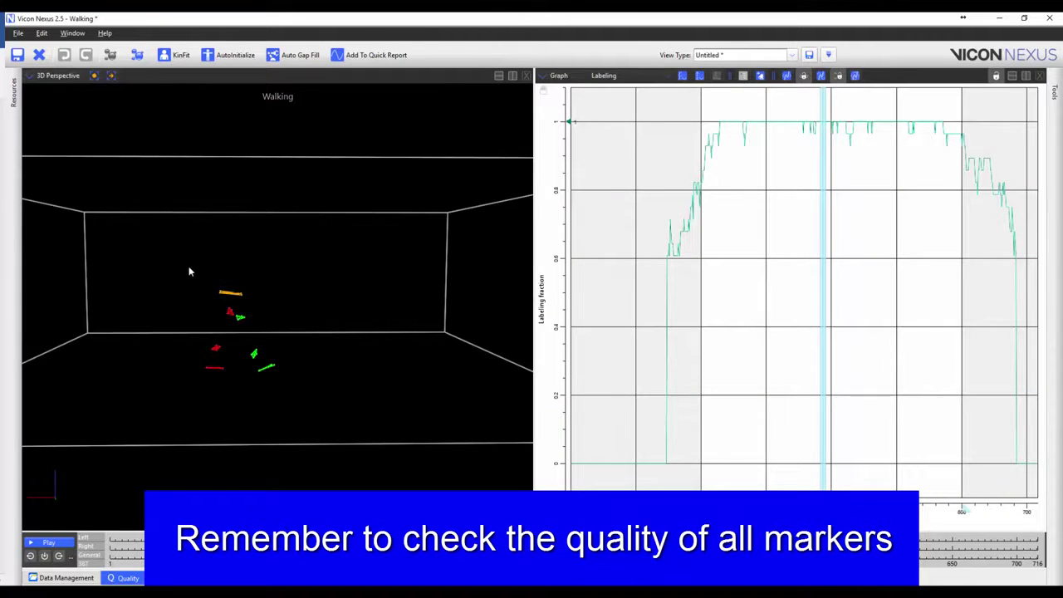
{"action": "mouse_move", "coordinate": [191, 268]}
{"action": "left_mouse_down"}
{"action": "mouse_move", "coordinate": [259, 302]}
{"action": "mouse_move", "coordinate": [326, 402]}
{"action": "mouse_move", "coordinate": [391, 396]}
{"action": "mouse_move", "coordinate": [387, 377]}
{"action": "mouse_move", "coordinate": [330, 327]}
{"action": "mouse_move", "coordinate": [290, 317]}
{"action": "left_mouse_up"}
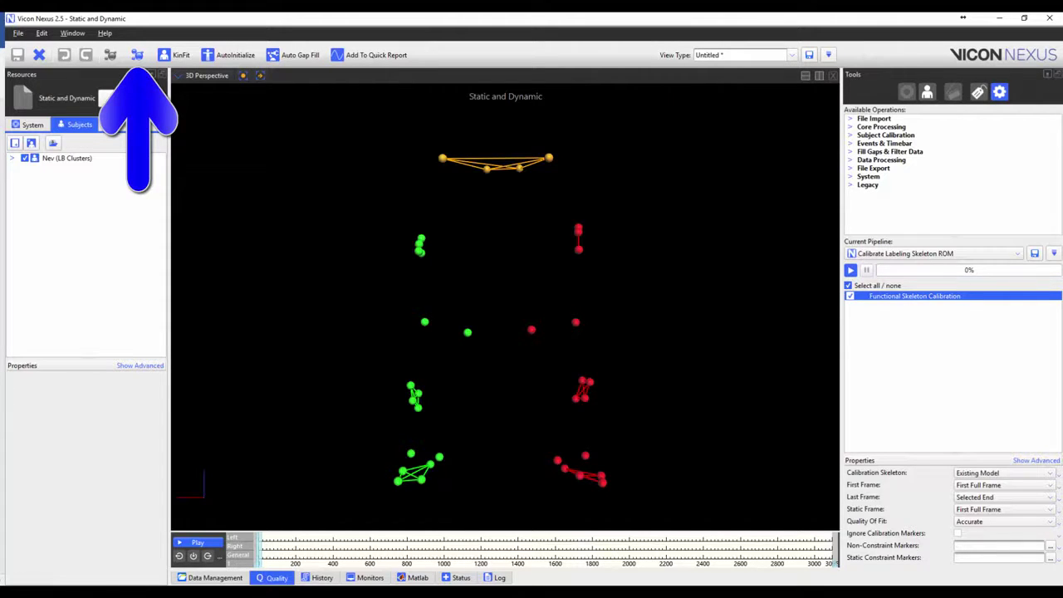
Step: Run Reconstruct and Label on the Static and Dynamic trial and enable Ignore Calibration Markers for the Functional Skeleton Calibration operation
{"action": "left_click", "coordinate": [138, 54]}
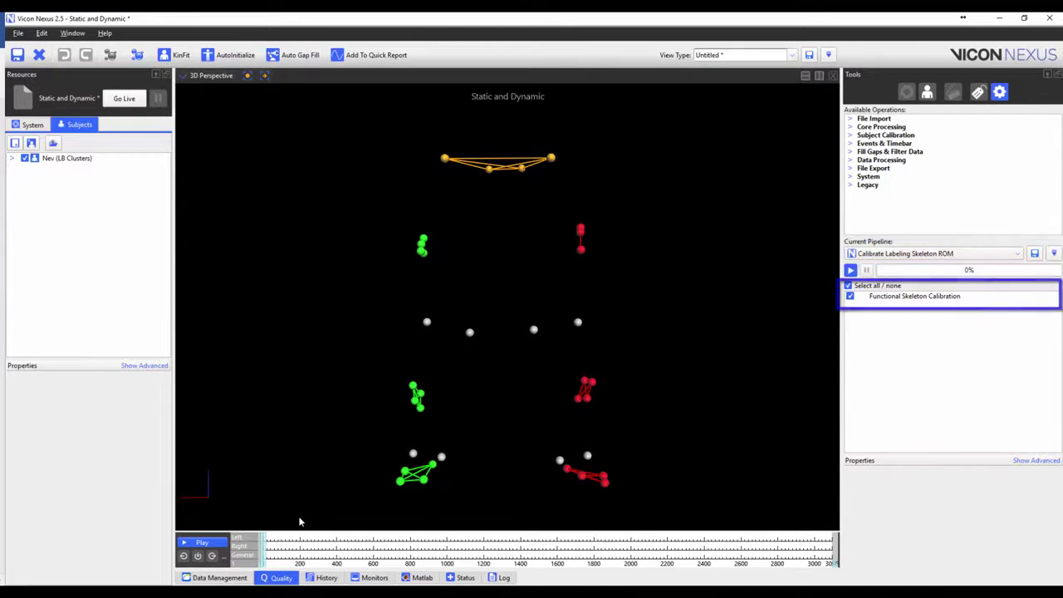
{"action": "left_click", "coordinate": [946, 299]}
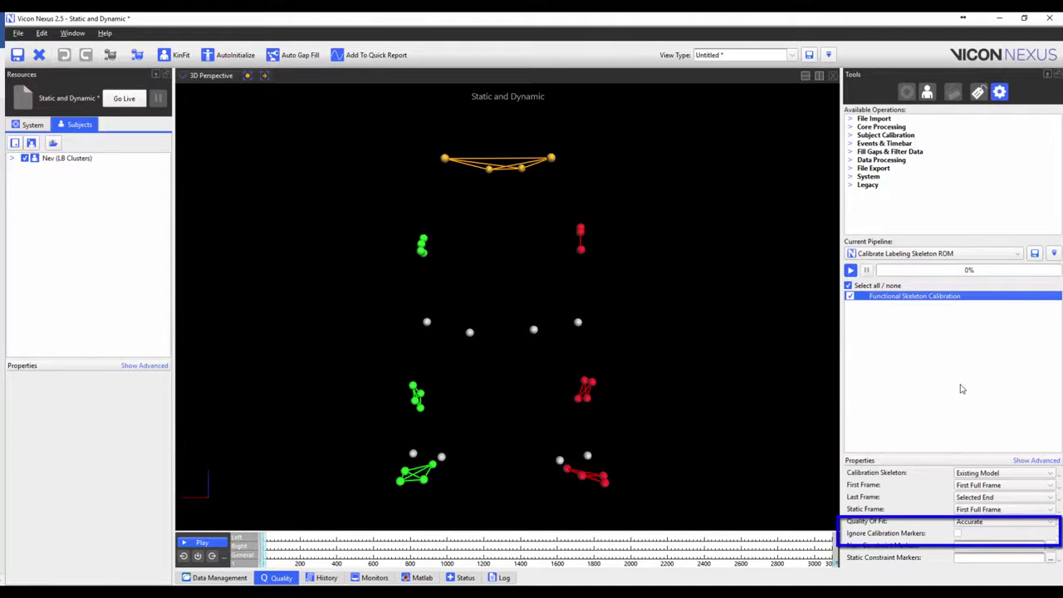
{"action": "left_click", "coordinate": [957, 534]}
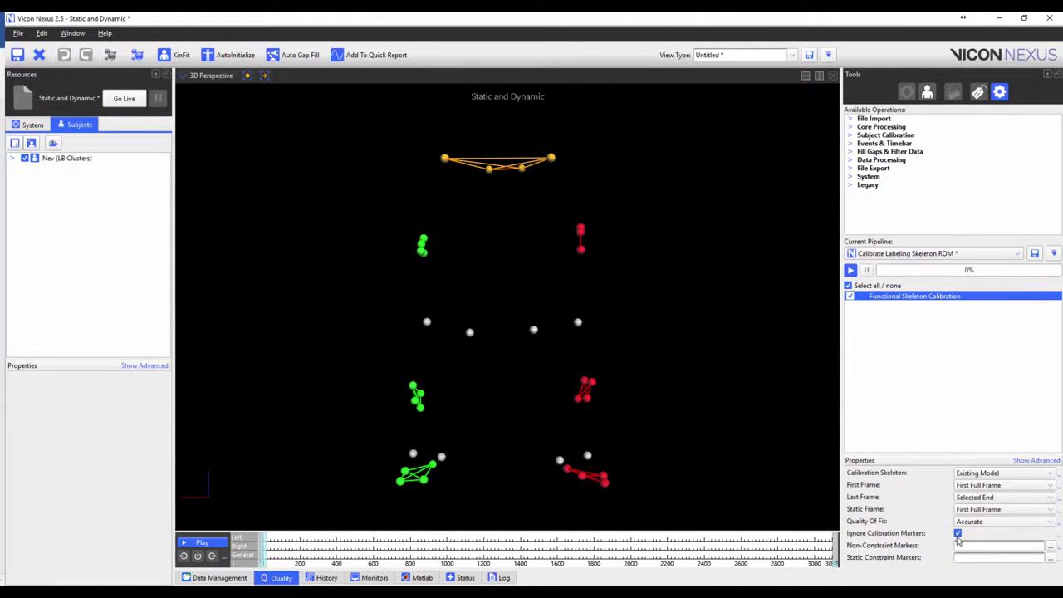
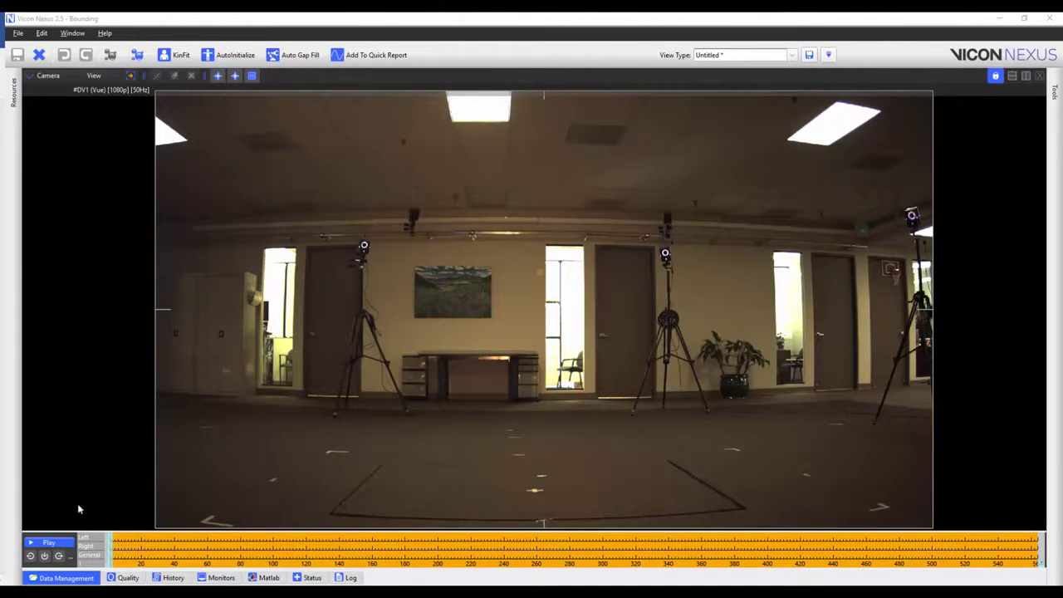
Step: Play back the Bounding trial's camera video and limit its range of interest to about frames 120 to 386
{"action": "left_click", "coordinate": [51, 543]}
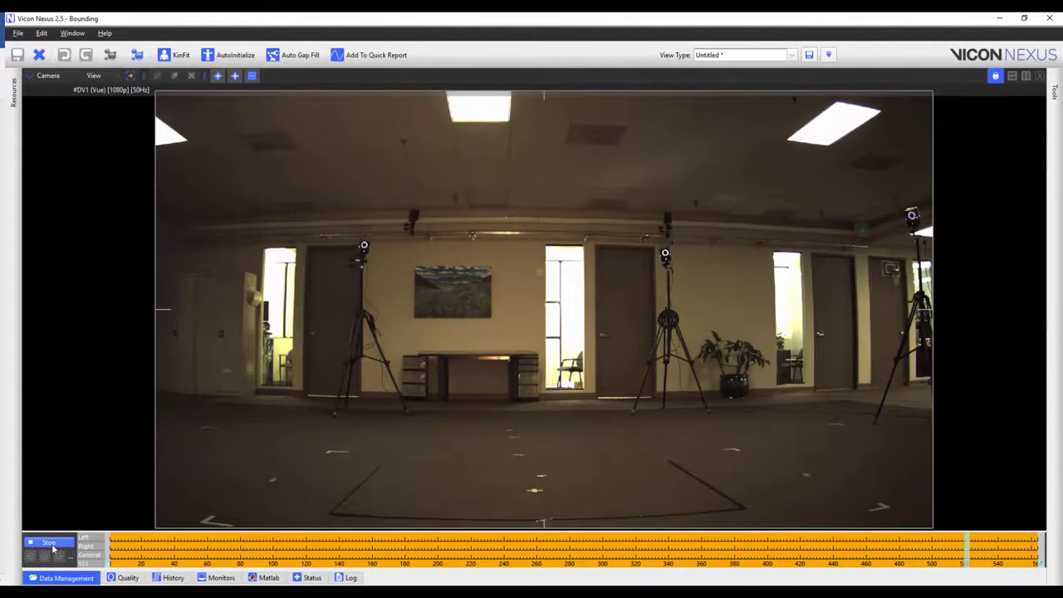
{"action": "left_click", "coordinate": [50, 543]}
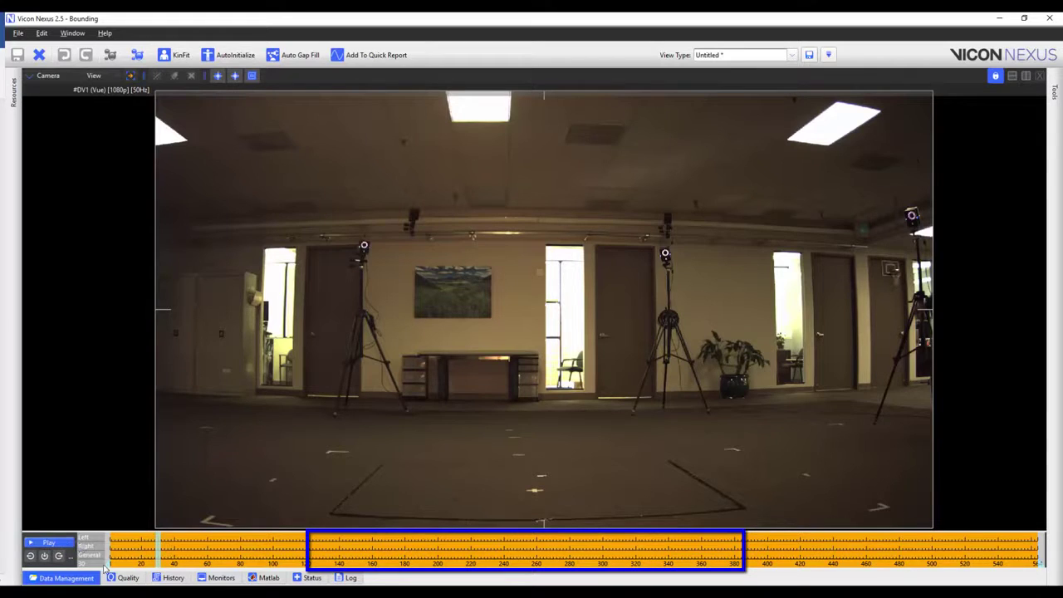
{"action": "left_click_drag", "start_coordinate": [111, 568], "coordinate": [300, 552]}
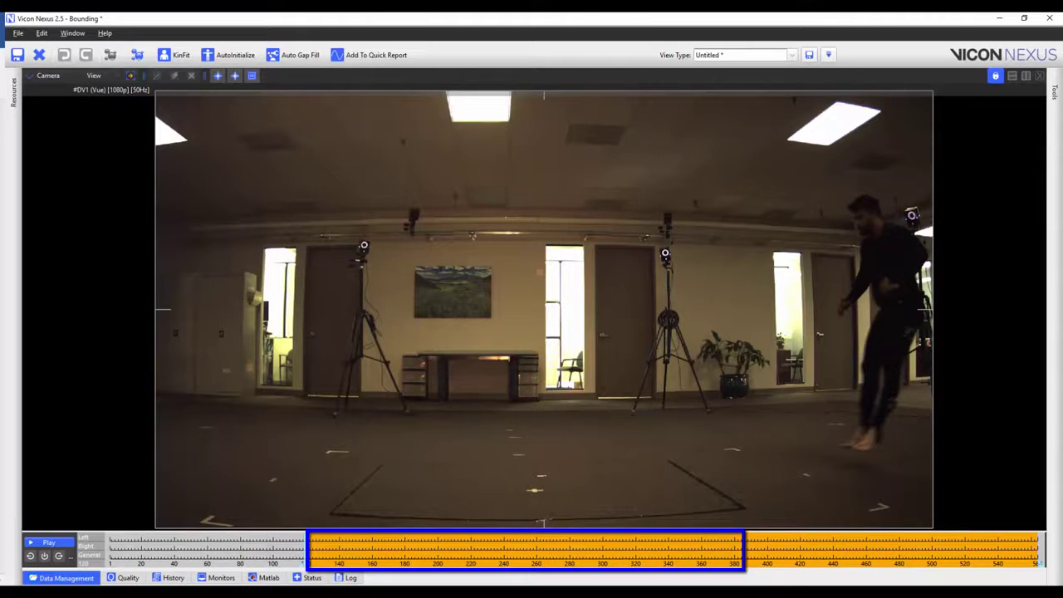
{"action": "left_click_drag", "start_coordinate": [1041, 570], "coordinate": [749, 579]}
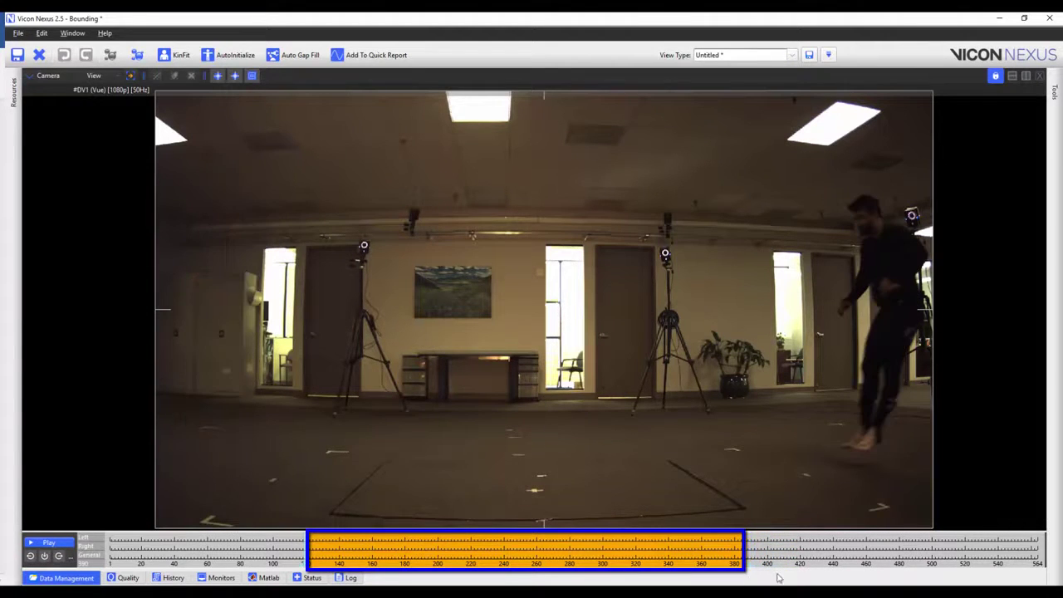
Step: Run Reconstruct and Label on the Bounding trial and play it back with the 3D data overlaid on the camera video
{"action": "left_click", "coordinate": [137, 55]}
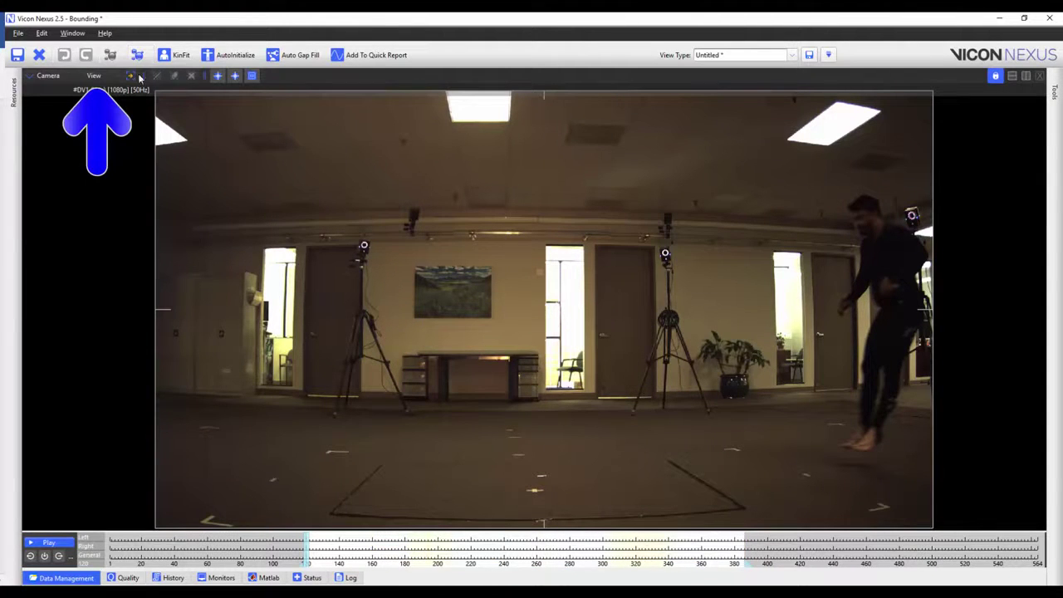
{"action": "left_click", "coordinate": [101, 76]}
{"action": "left_click", "coordinate": [115, 89]}
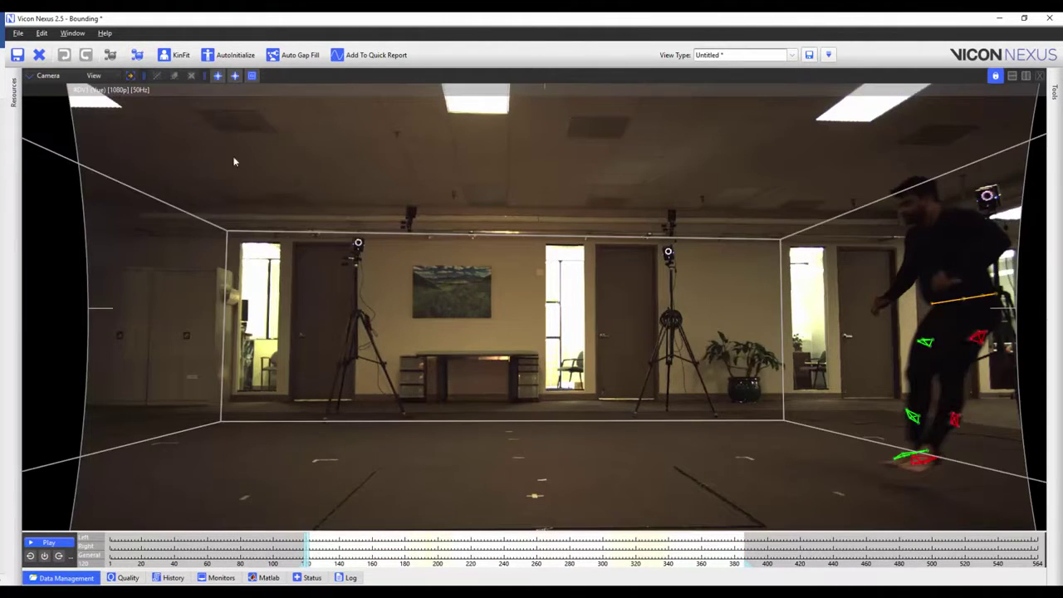
{"action": "left_click", "coordinate": [60, 545]}
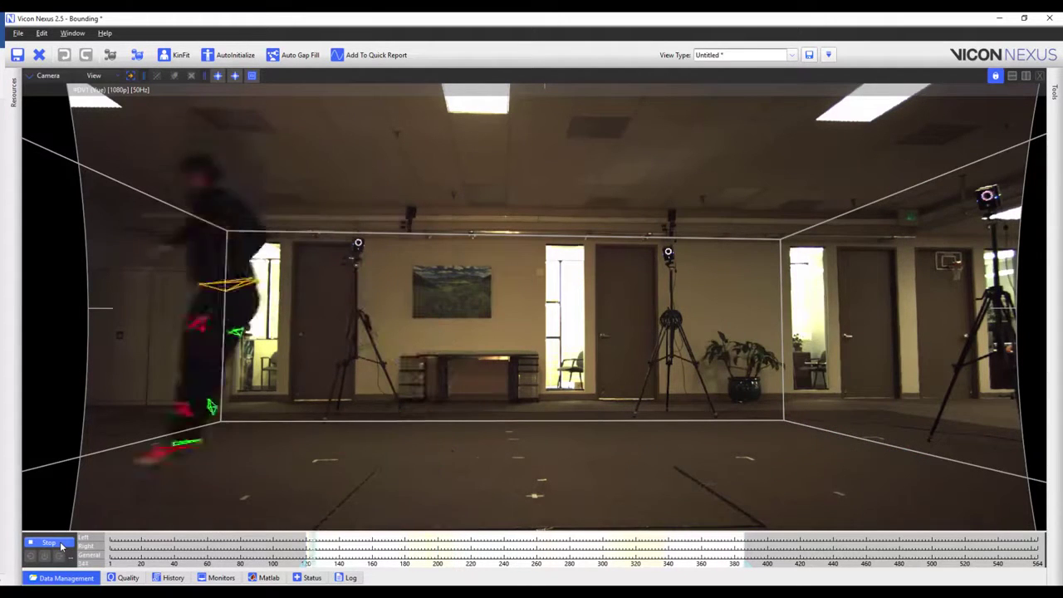
{"action": "left_click", "coordinate": [60, 544]}
Step: Check the Bounding trial's marker labeling quality and scrub to about frame 230
{"action": "left_click", "coordinate": [127, 577]}
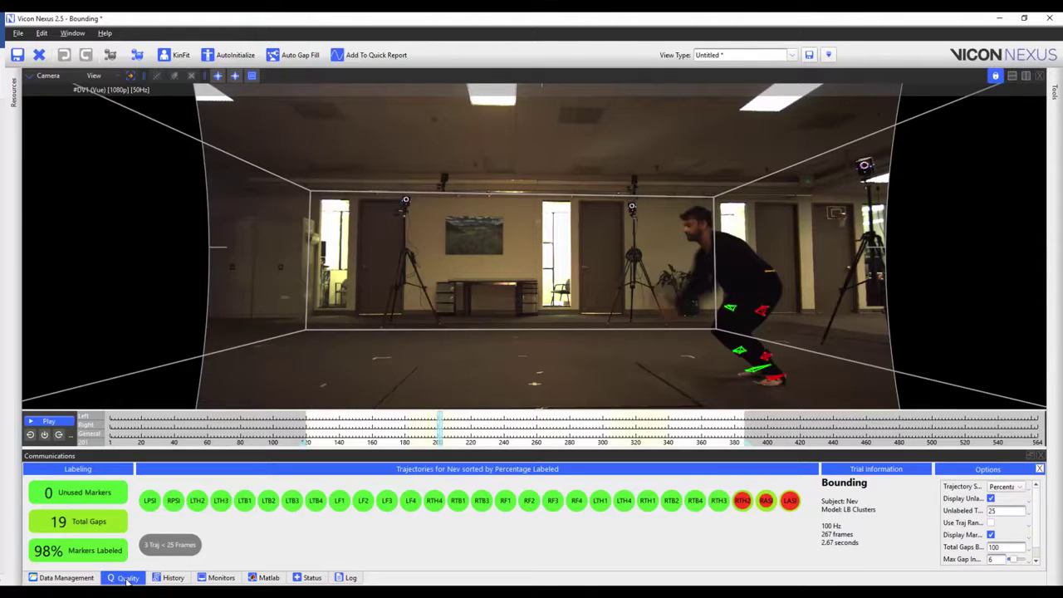
{"action": "left_click", "coordinate": [127, 577]}
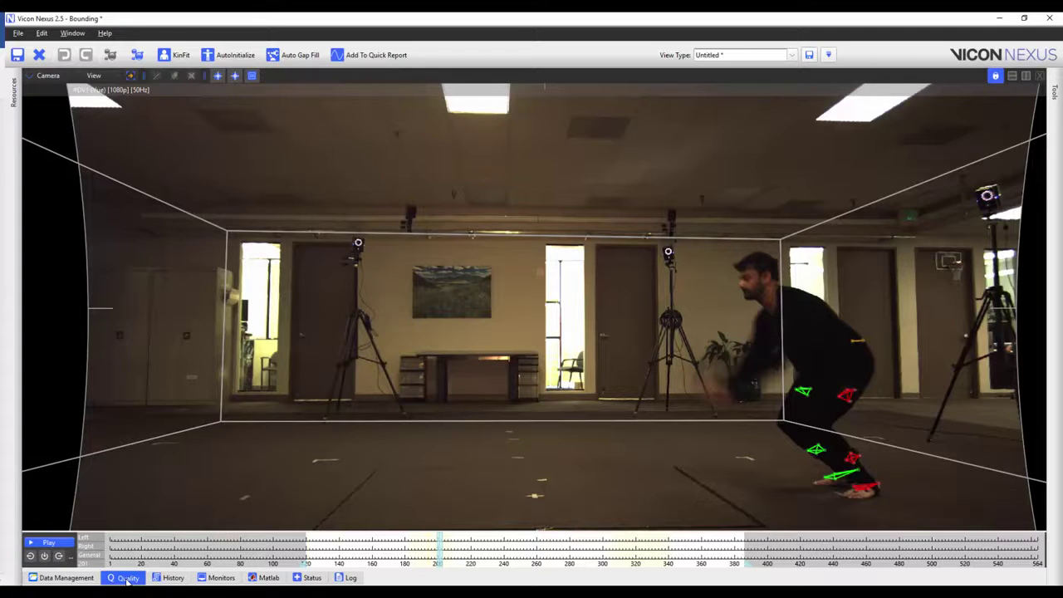
{"action": "left_click", "coordinate": [461, 548]}
{"action": "left_click_drag", "start_coordinate": [471, 548], "coordinate": [488, 548]}
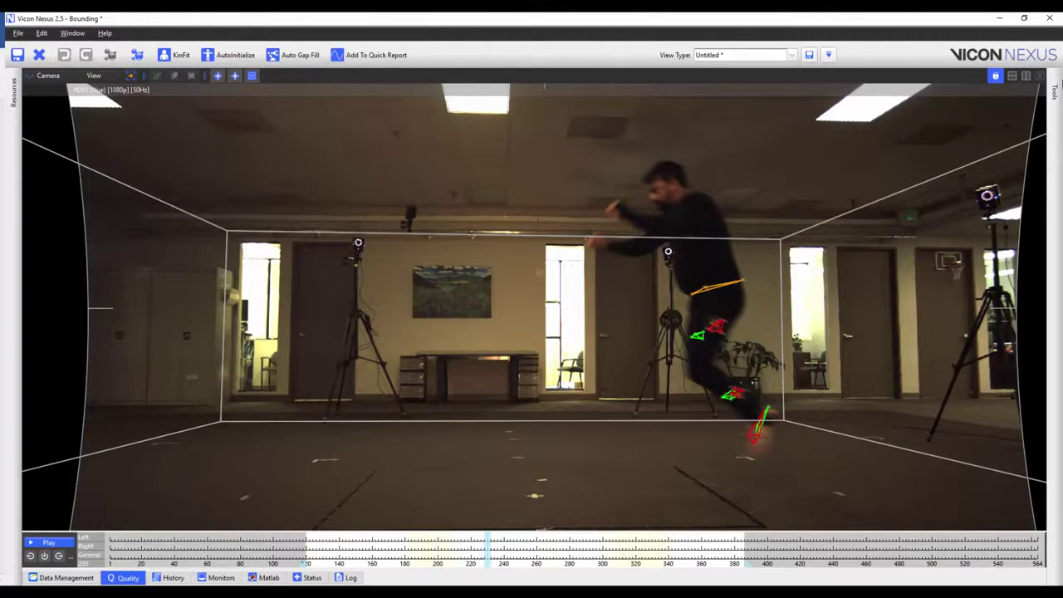
Step: Show a Graph beside the Bounding trial's camera view and select the pelvis markers to check their quality
{"action": "left_click", "coordinate": [1026, 76]}
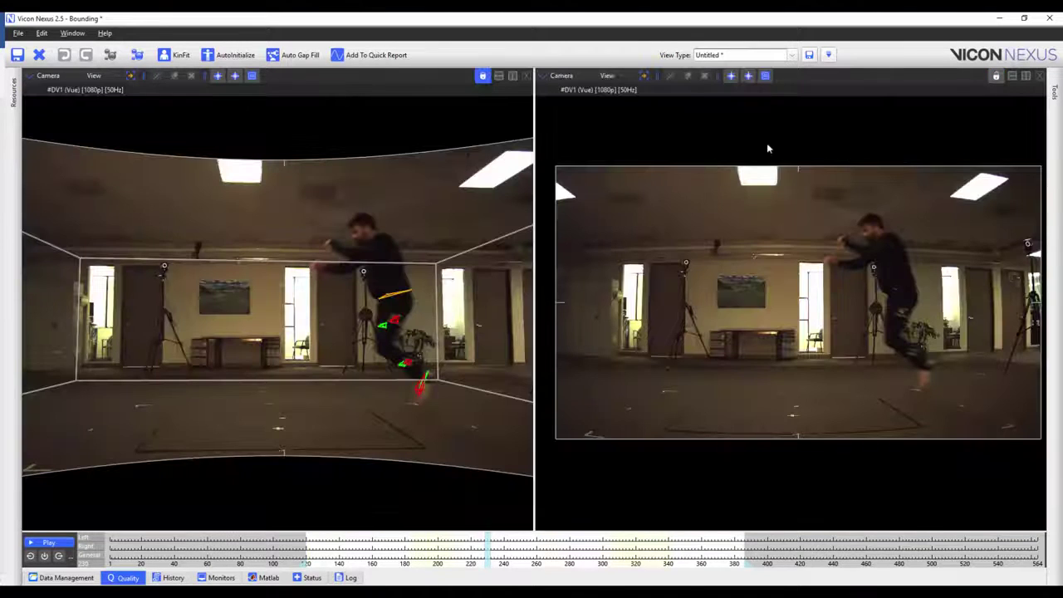
{"action": "left_click", "coordinate": [561, 75]}
{"action": "left_click", "coordinate": [572, 127]}
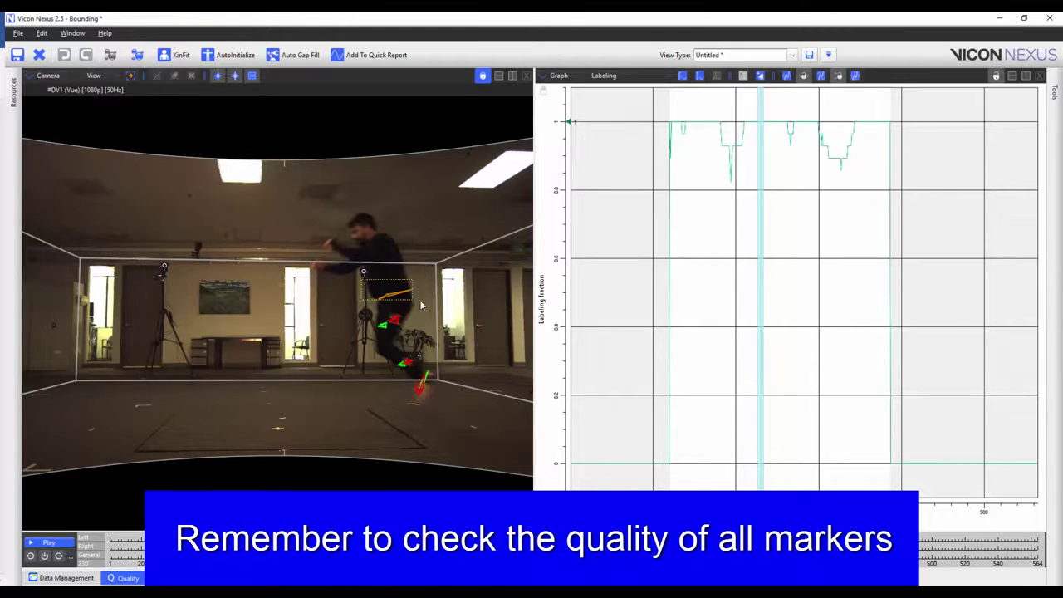
{"action": "left_click", "coordinate": [417, 306]}
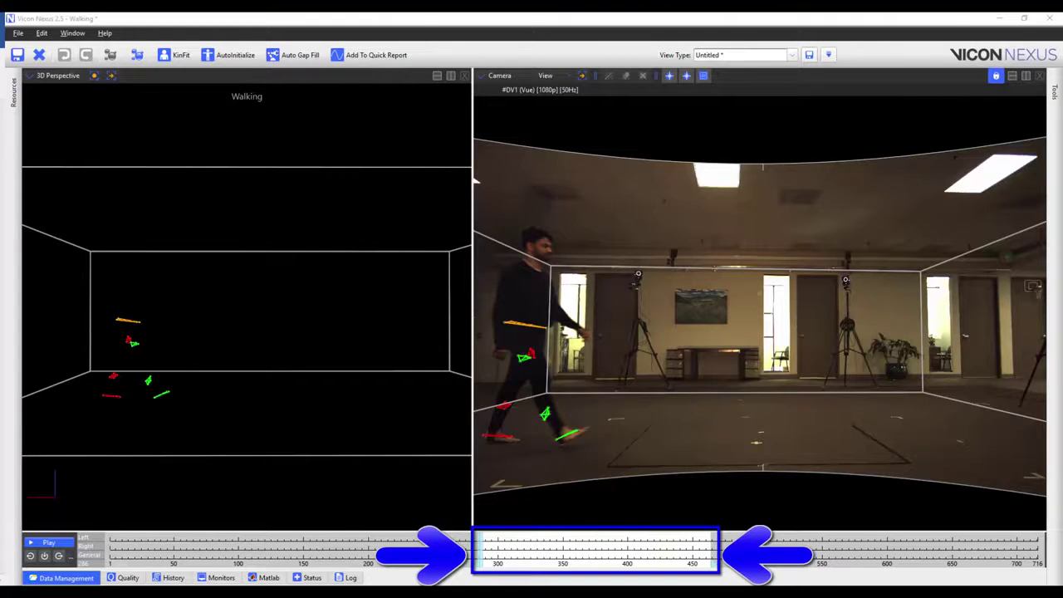
Step: Play back the cropped Walking trial, then replace the camera view with a graph of the pelvis markers' trajectory Components
{"action": "left_click", "coordinate": [50, 544]}
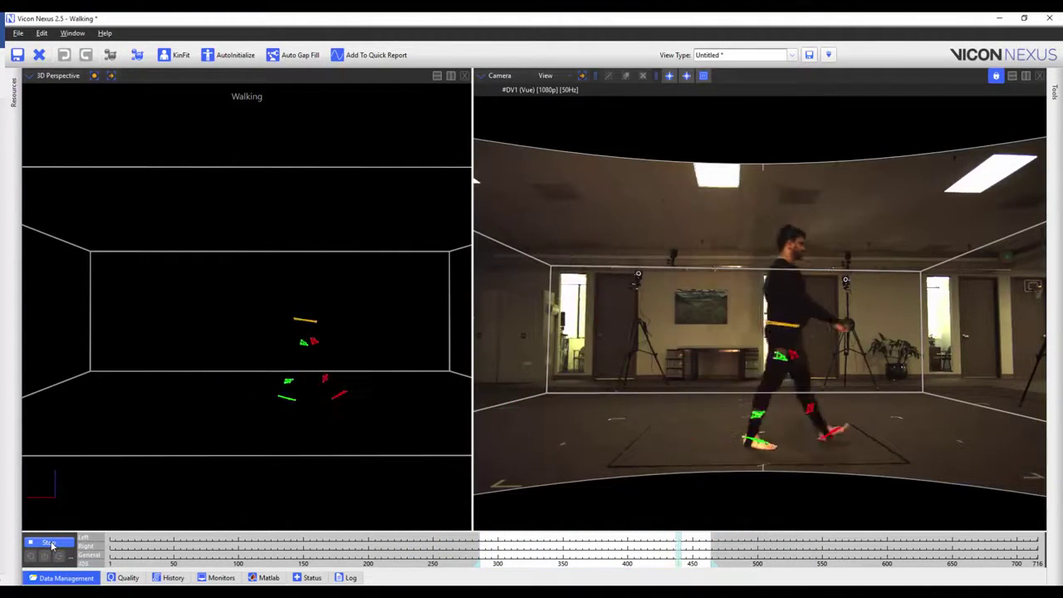
{"action": "left_click", "coordinate": [50, 544]}
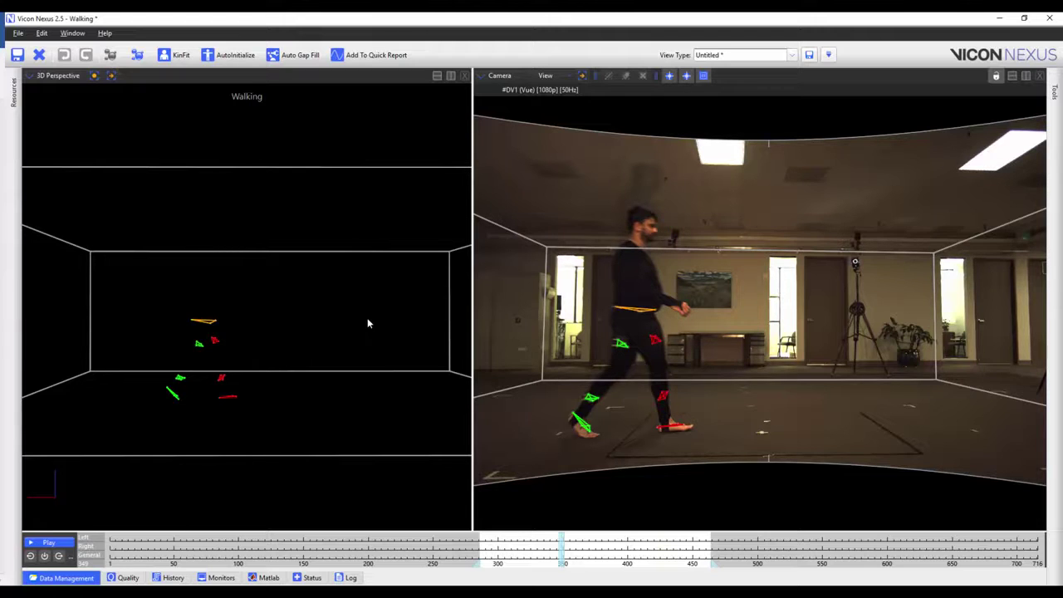
{"action": "left_click", "coordinate": [499, 76]}
{"action": "left_click", "coordinate": [503, 124]}
{"action": "left_click_drag", "start_coordinate": [188, 284], "coordinate": [240, 325]}
{"action": "left_click", "coordinate": [553, 76]}
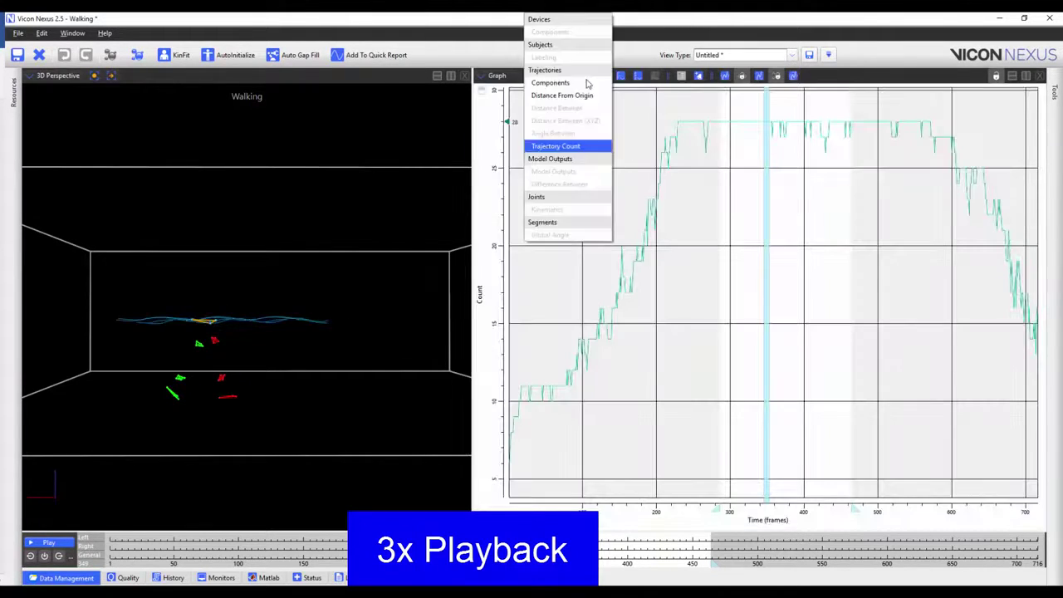
{"action": "left_click", "coordinate": [525, 83]}
Step: Select the thigh, shank and foot marker clusters in turn to check their trajectory Components in the Walking trial
{"action": "left_click", "coordinate": [203, 352]}
{"action": "left_click", "coordinate": [221, 351]}
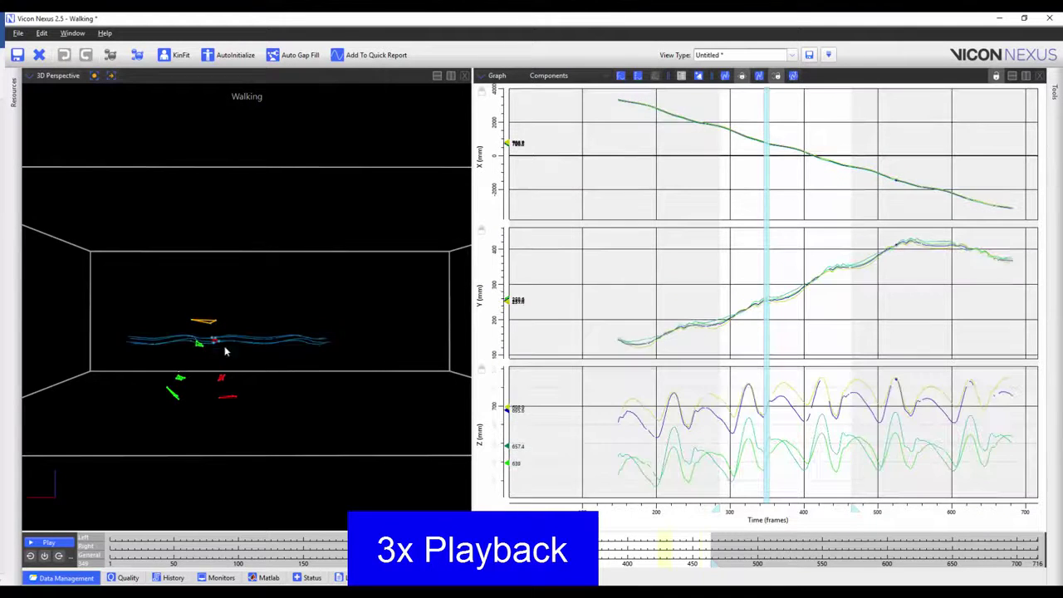
{"action": "left_click", "coordinate": [233, 392]}
{"action": "left_click_drag", "start_coordinate": [156, 381], "coordinate": [190, 404]}
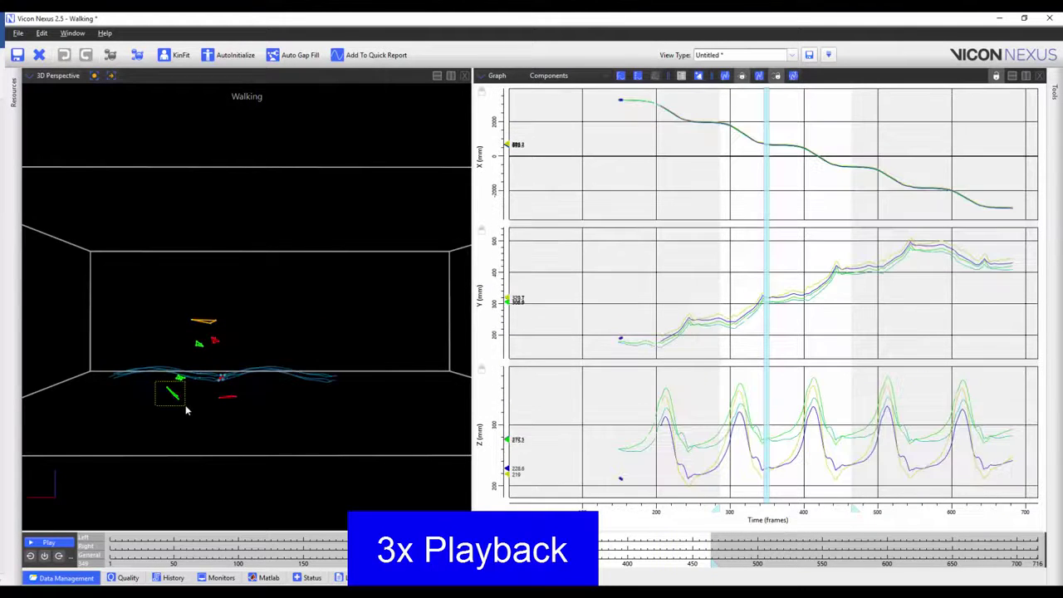
{"action": "left_click", "coordinate": [251, 409]}
{"action": "left_click", "coordinate": [252, 410]}
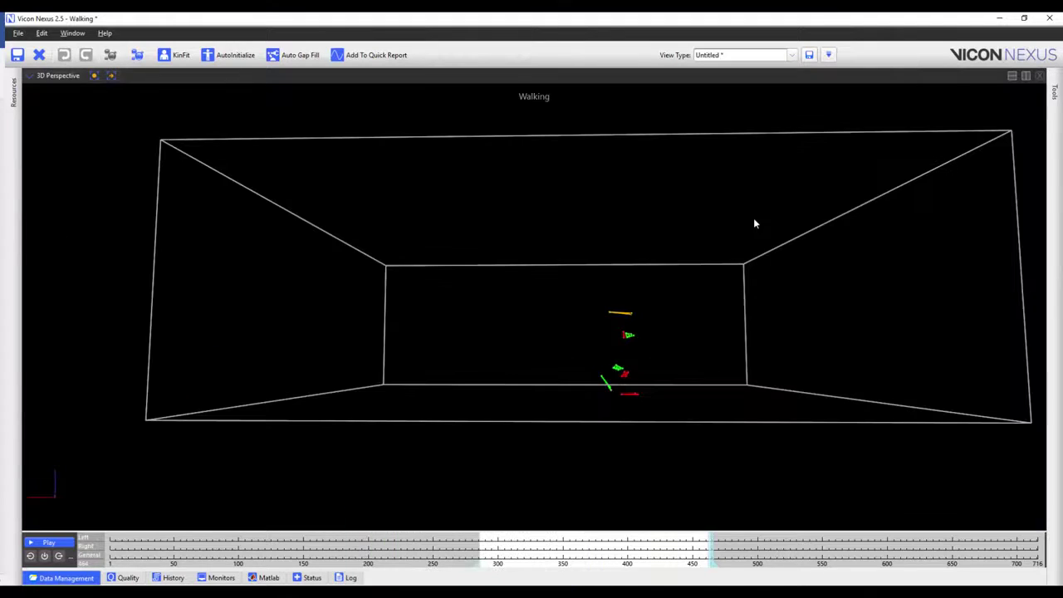
Step: Run Functional Skeleton Calibration from the Calibrate Labeling Skeleton ROM pipeline with Ignore Calibration Markers enabled
{"action": "left_click", "coordinate": [1055, 91]}
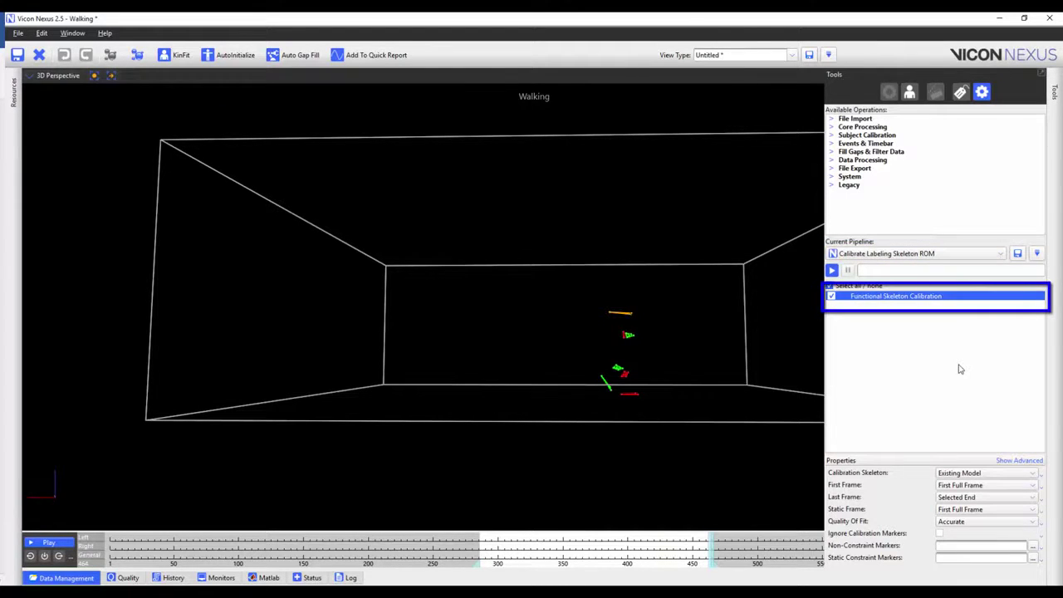
{"action": "left_click", "coordinate": [988, 296]}
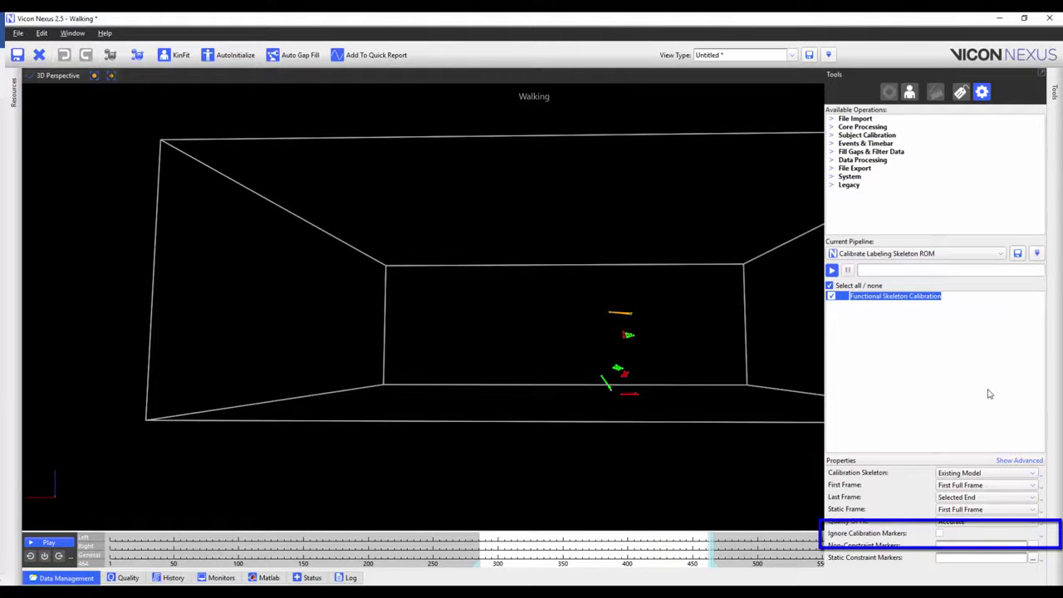
{"action": "left_click", "coordinate": [939, 534]}
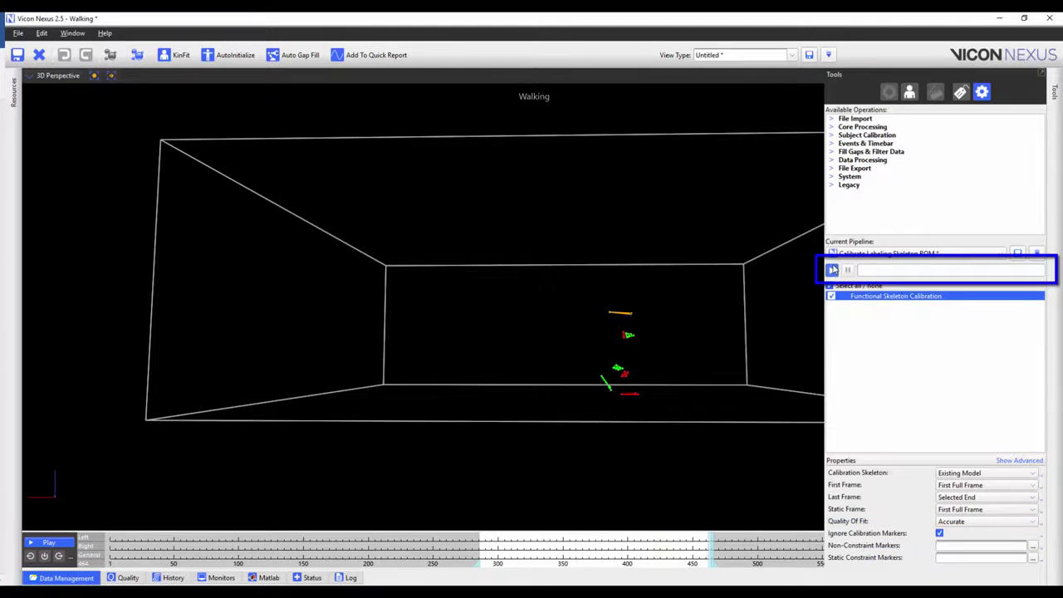
{"action": "left_click", "coordinate": [833, 271]}
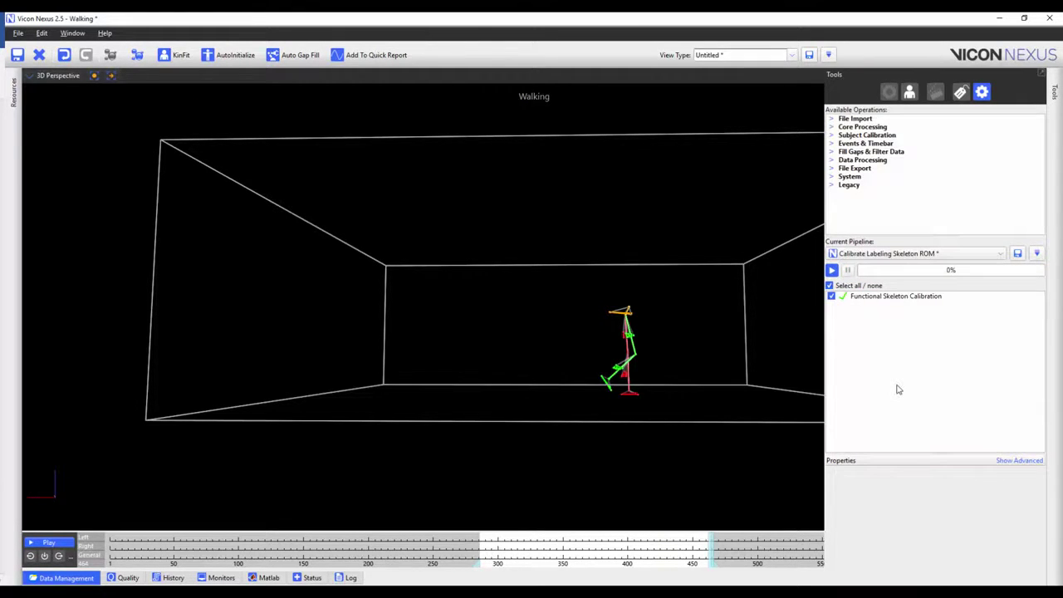
Step: Save the newly calibrated LB Clusters subject from the Subjects resources
{"action": "left_click", "coordinate": [14, 106]}
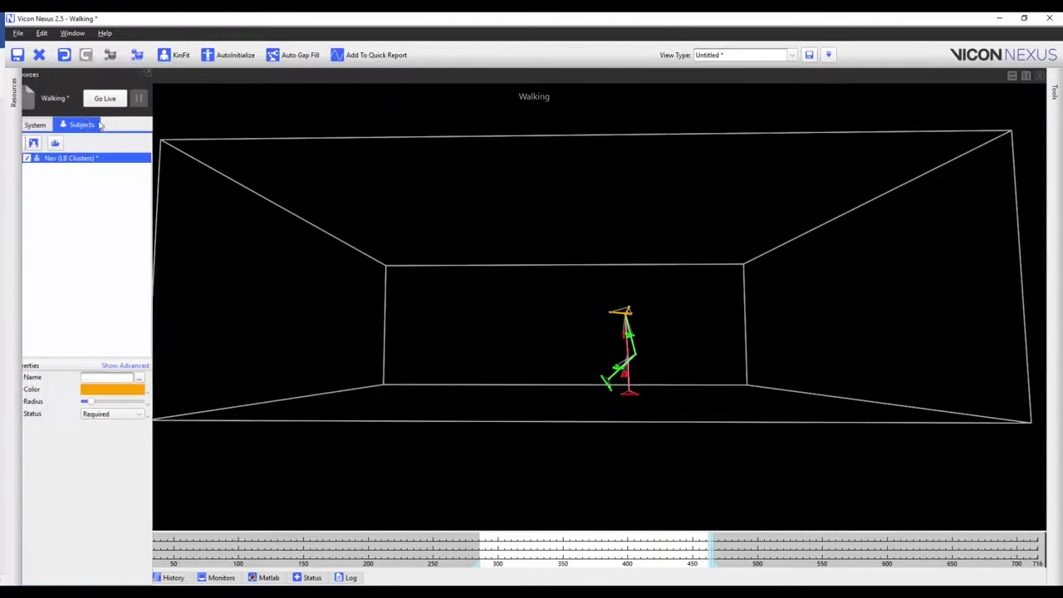
{"action": "right_click", "coordinate": [118, 158]}
{"action": "left_click", "coordinate": [150, 174]}
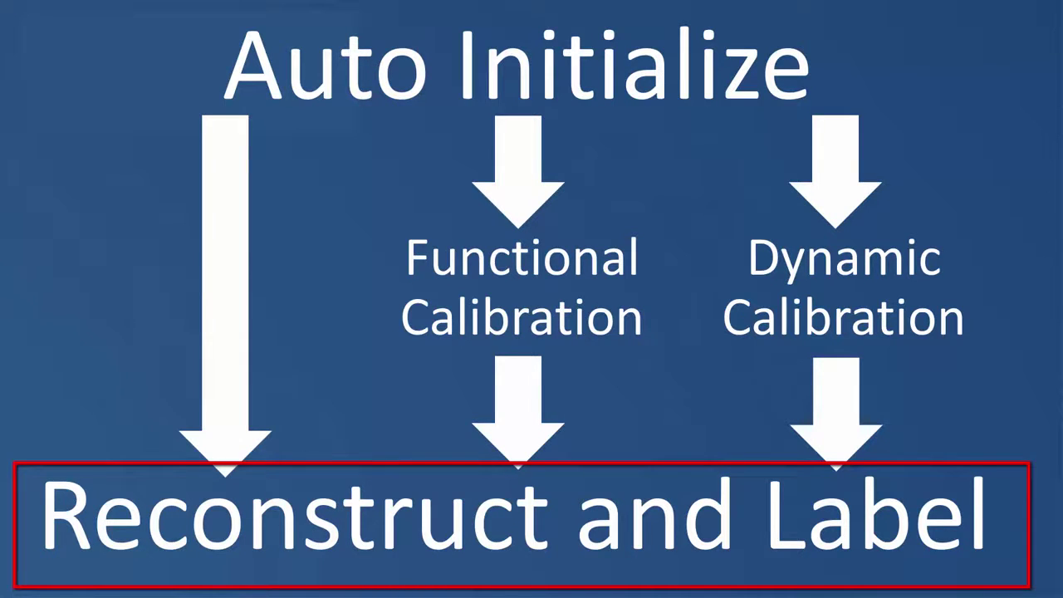
{"action": "key", "text": "Right"}
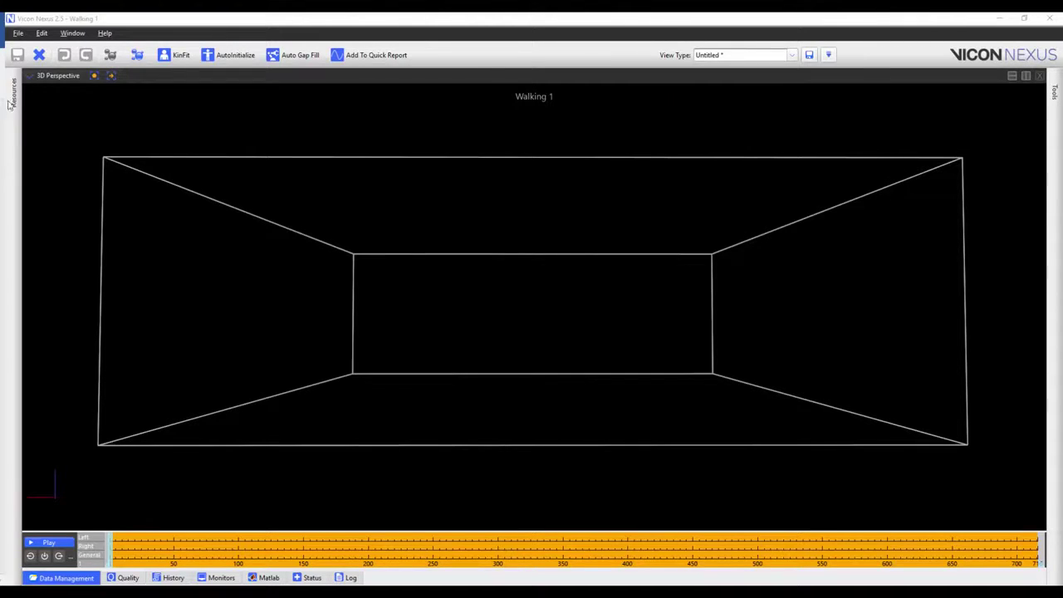
Step: Run Reconstruct and Label on the Walking 1 trial and crop its range to about frames 240 to 590
{"action": "left_click", "coordinate": [137, 54]}
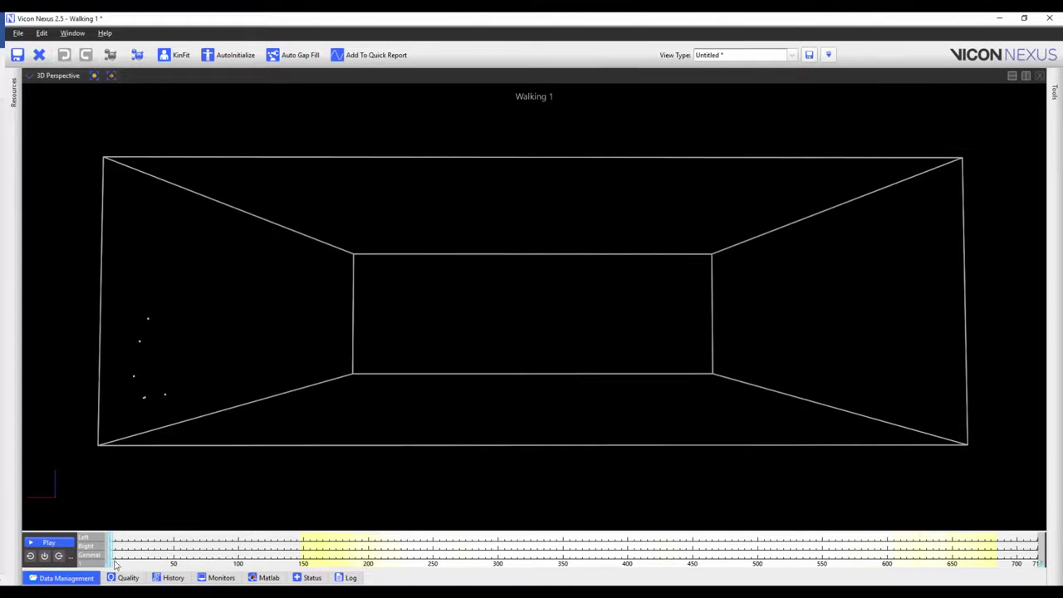
{"action": "left_click_drag", "start_coordinate": [105, 567], "coordinate": [419, 565]}
{"action": "left_click", "coordinate": [1021, 569]}
{"action": "left_click_drag", "start_coordinate": [1021, 570], "coordinate": [870, 570]}
Step: Show a labeling Graph beside the Walking 1 trial's 3D view and select the pelvis and thigh markers to check their quality
{"action": "left_click_drag", "start_coordinate": [776, 471], "coordinate": [664, 411]}
{"action": "left_click", "coordinate": [1025, 76]}
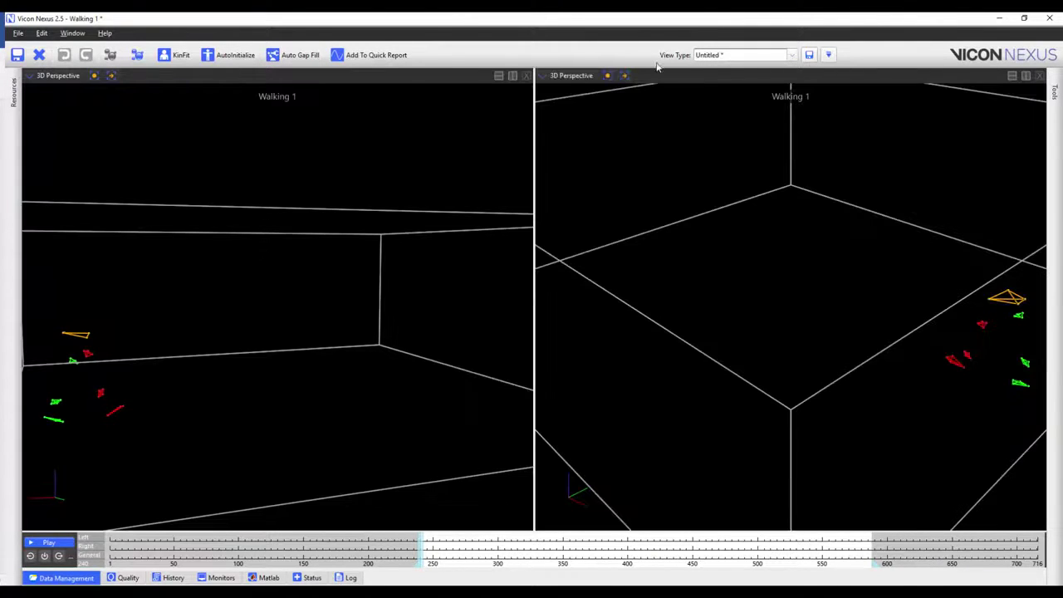
{"action": "left_click", "coordinate": [572, 76]}
{"action": "left_click", "coordinate": [559, 126]}
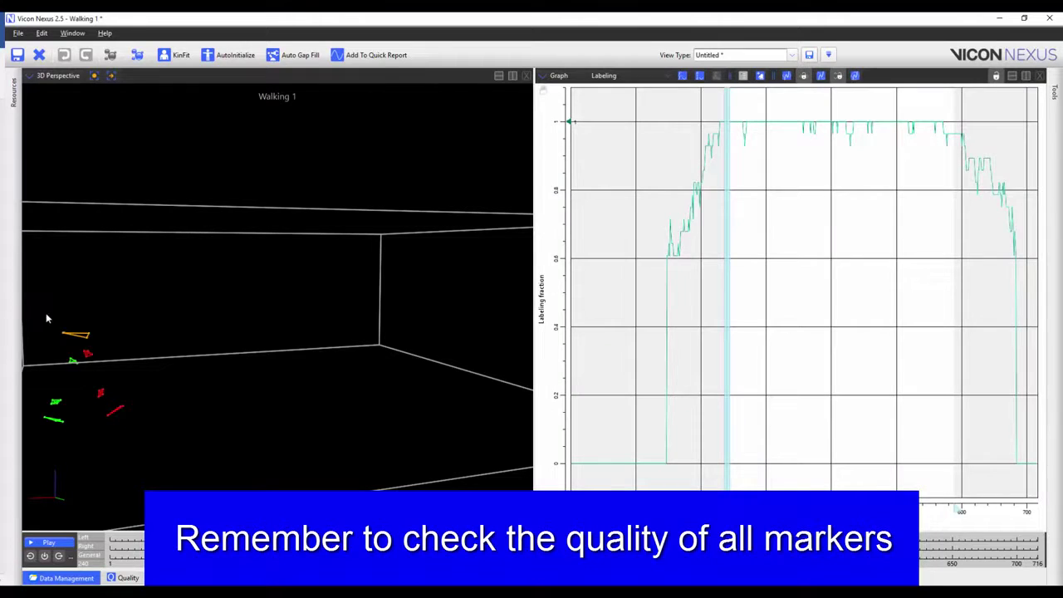
{"action": "left_click_drag", "start_coordinate": [46, 313], "coordinate": [102, 352]}
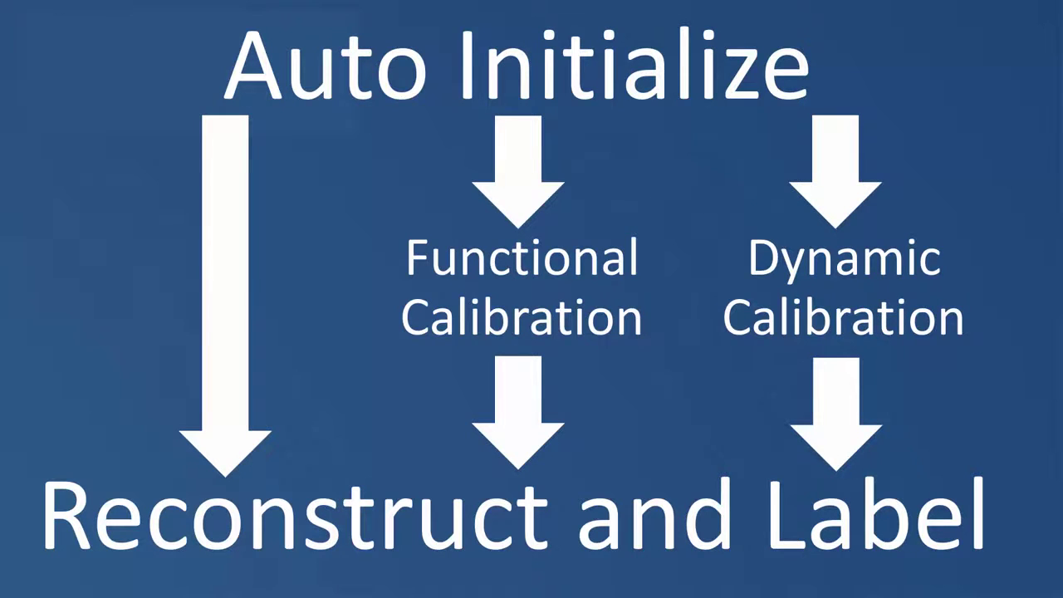
{"action": "key", "text": "Right"}
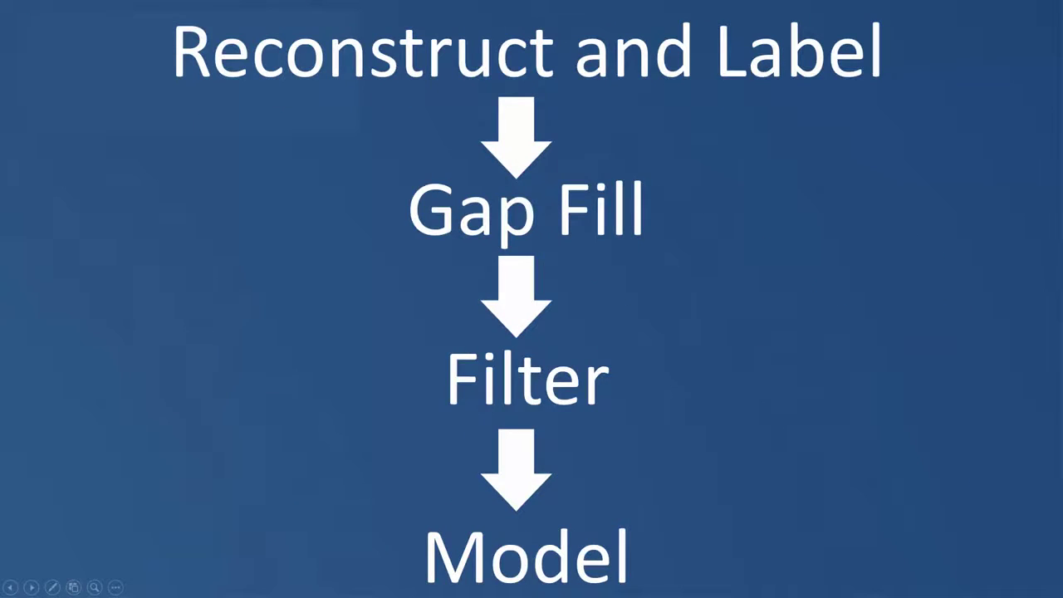